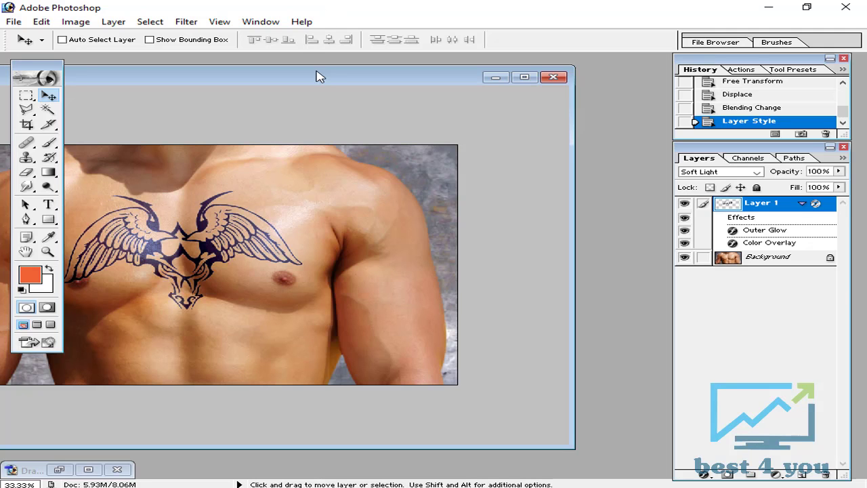
Close both the Male chest document and the tattoo document without saving their changes
drag(317, 74, 408, 77)
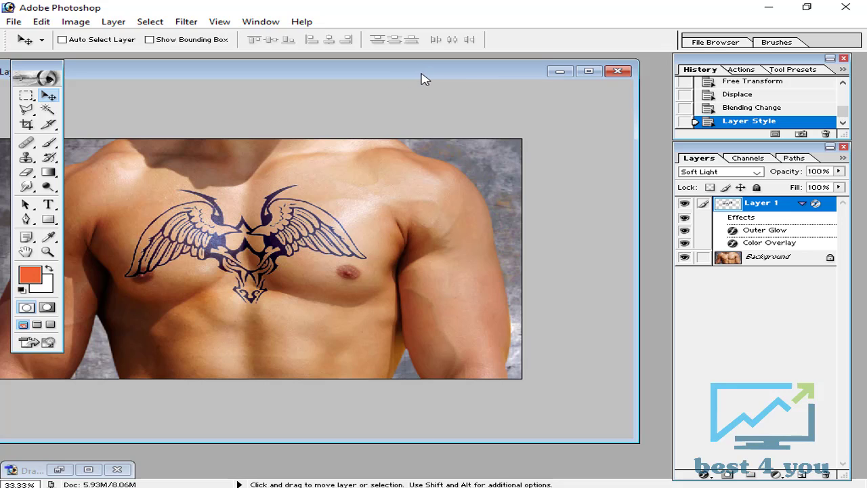
click(613, 73)
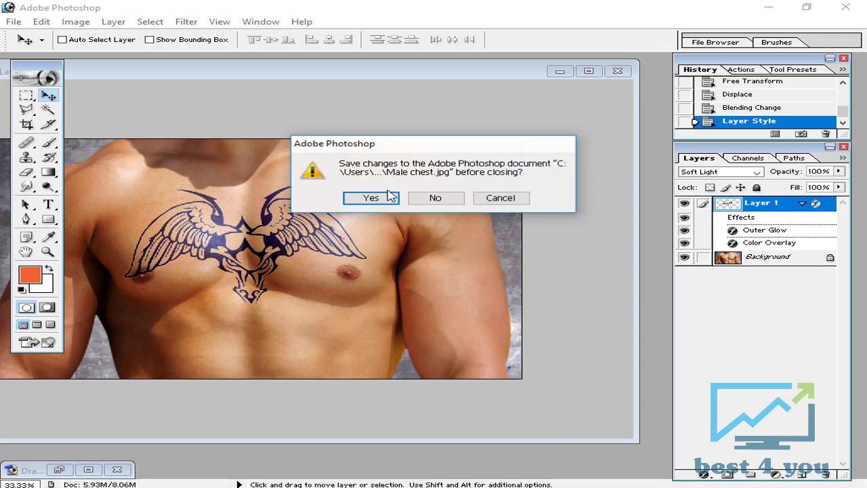
click(437, 198)
click(59, 469)
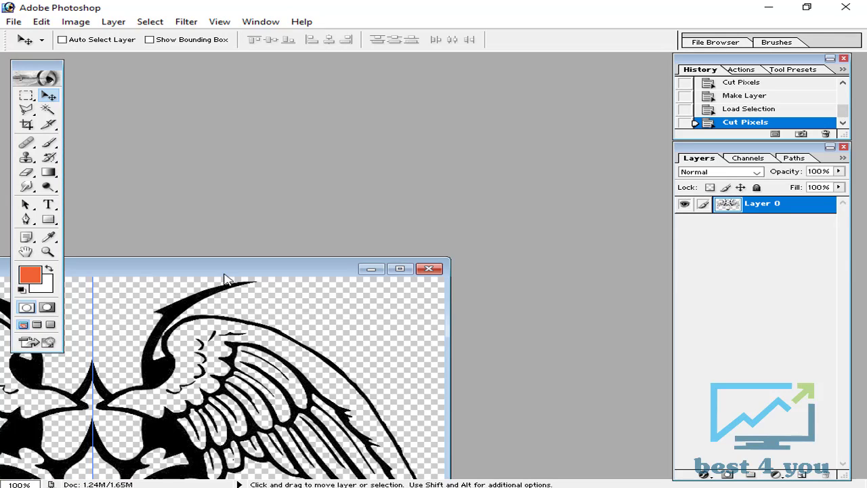
click(429, 269)
click(427, 200)
Open the images Dragaon head tattoo.jpg and Male chest.jpg together from the tatoo folder
double_click(392, 207)
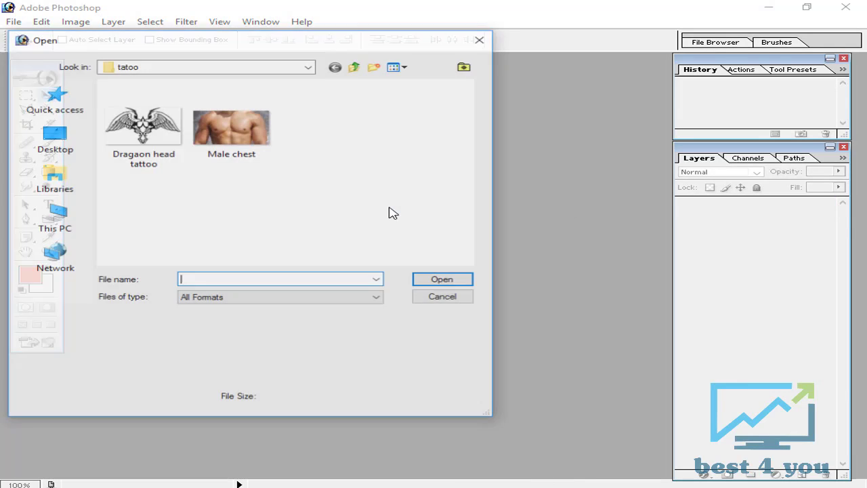
drag(329, 159, 115, 142)
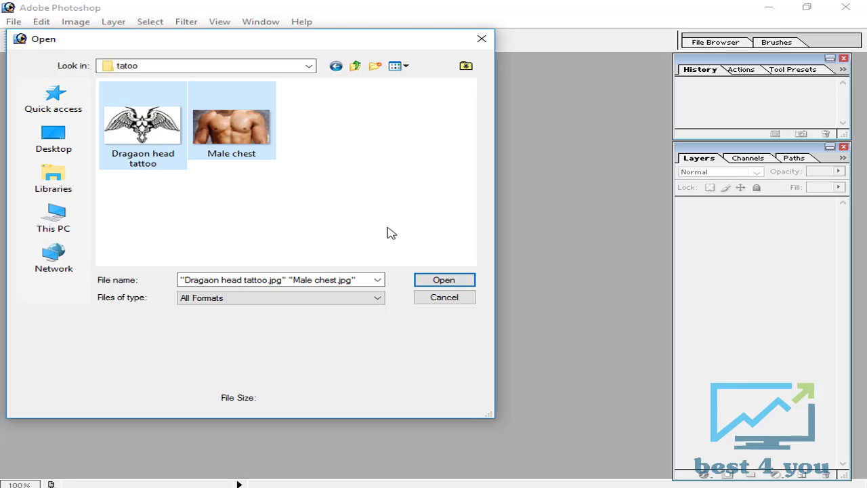
click(465, 282)
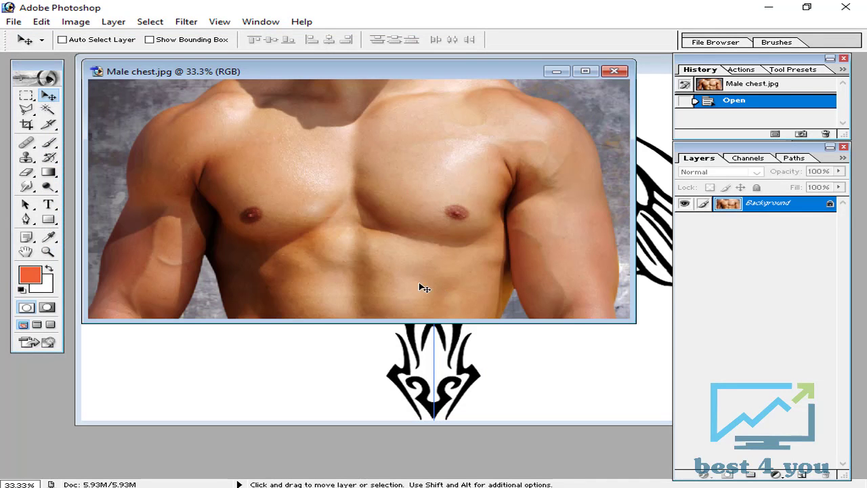
Minimise the Dragaon head tattoo document and reposition the Male chest document in the workspace
click(380, 348)
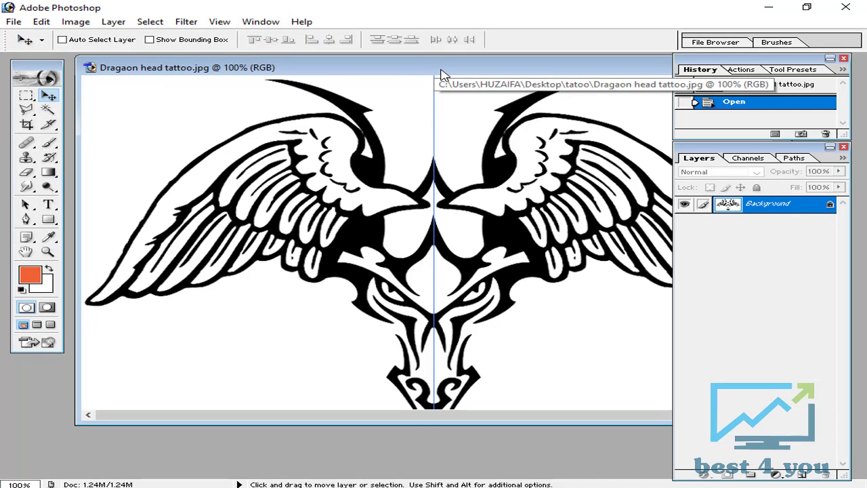
drag(440, 73, 238, 114)
click(494, 111)
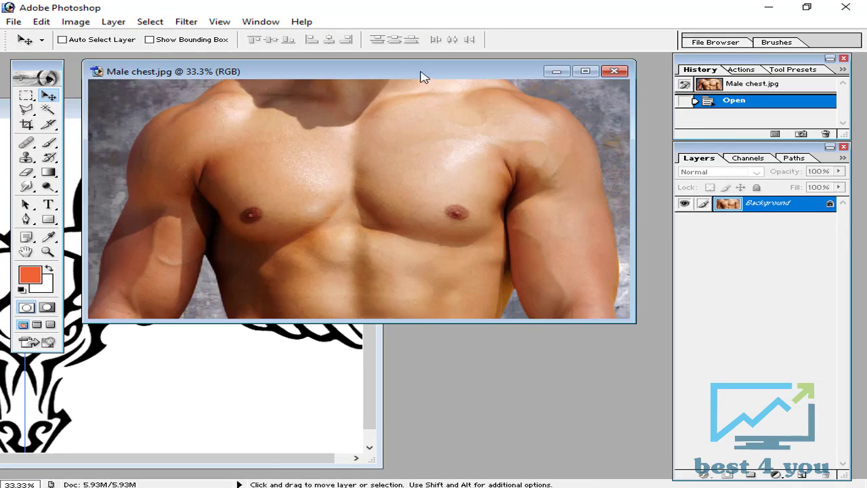
drag(421, 71, 428, 92)
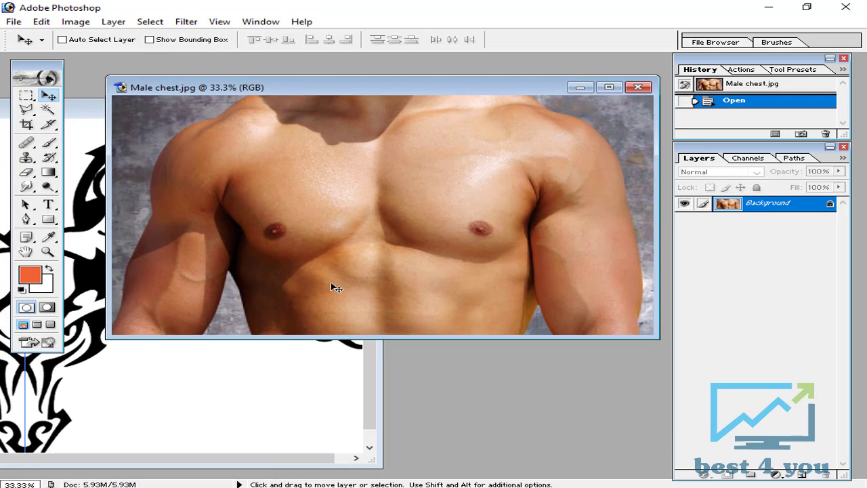
click(243, 390)
click(304, 112)
drag(357, 93, 343, 115)
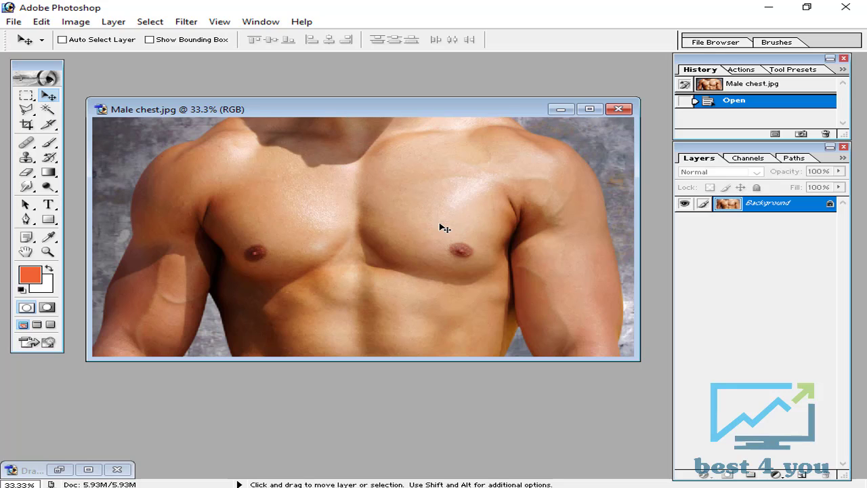
Apply a Gaussian Blur with a radius of 10 pixels to the Male chest image
click(188, 22)
mouse_move(367, 120)
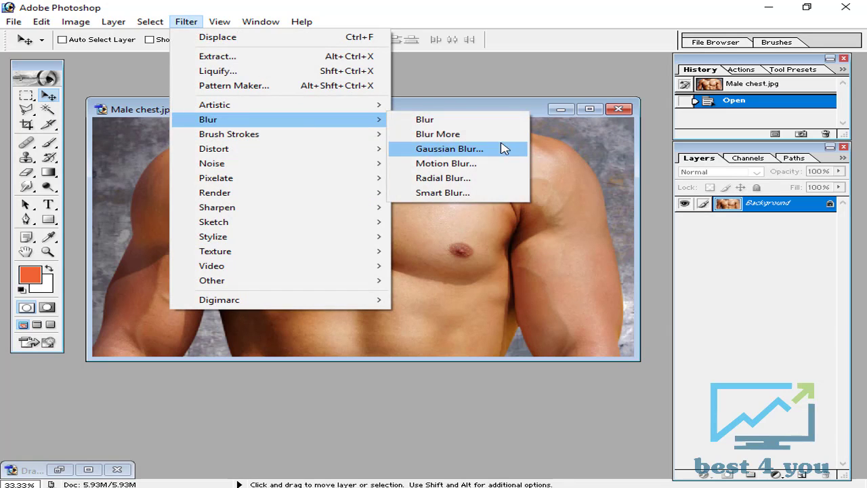
click(499, 149)
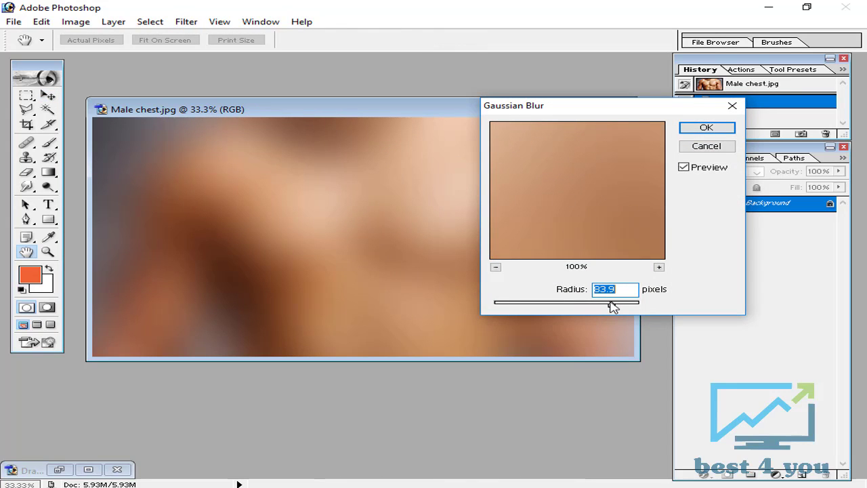
text(10)
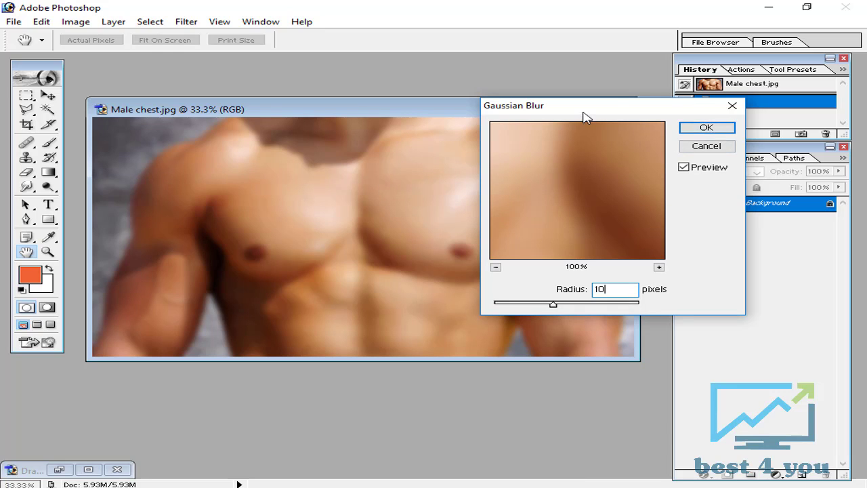
drag(584, 108, 704, 36)
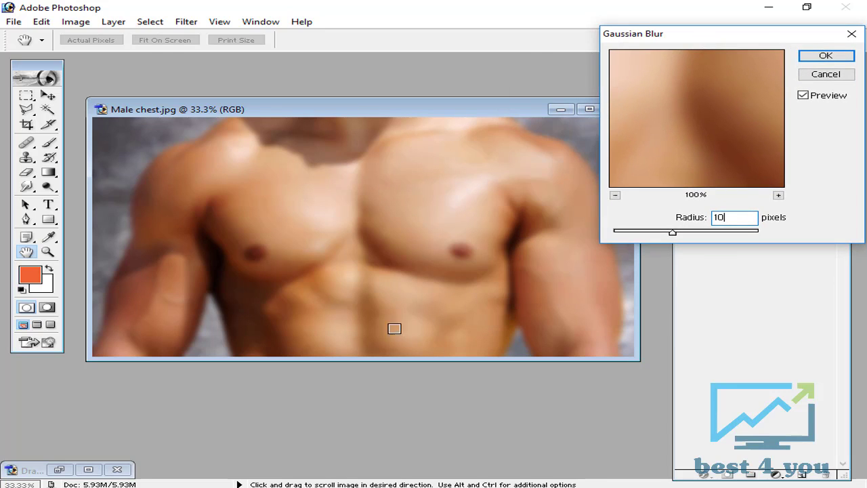
key(ctrl+plus)
key(ctrl+plus)
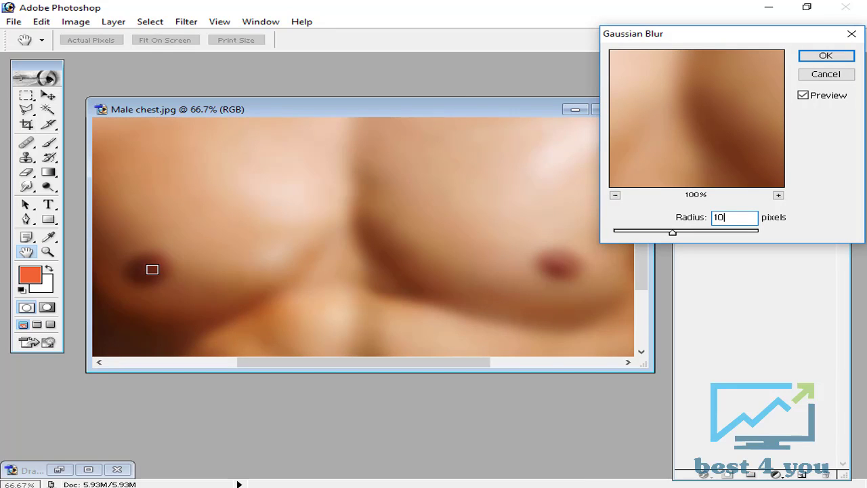
key(ctrl+minus)
key(ctrl+minus)
key(ctrl+minus)
key(ctrl+plus)
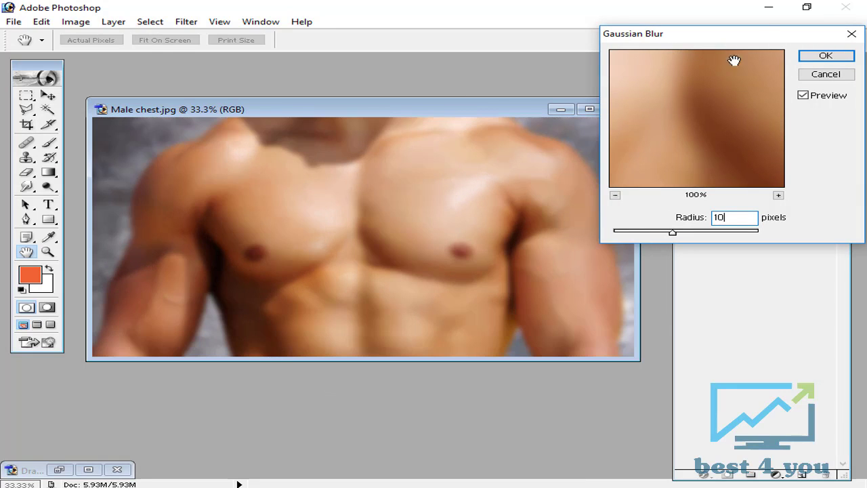
click(814, 57)
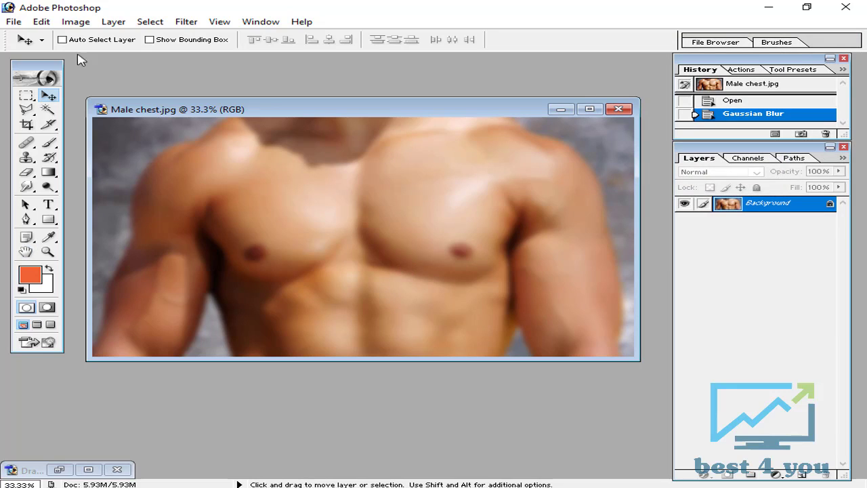
Save the blurred chest image in Photoshop format as Male chest.psd, and revert the open image to its original history snapshot
click(15, 22)
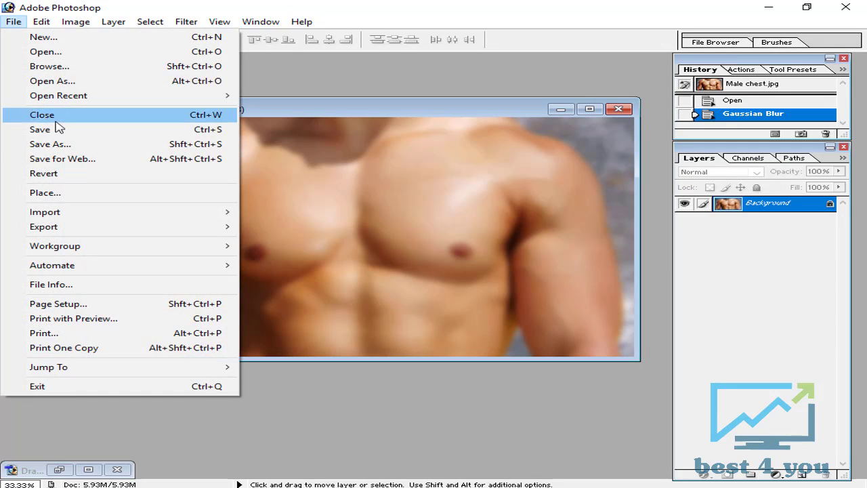
click(50, 144)
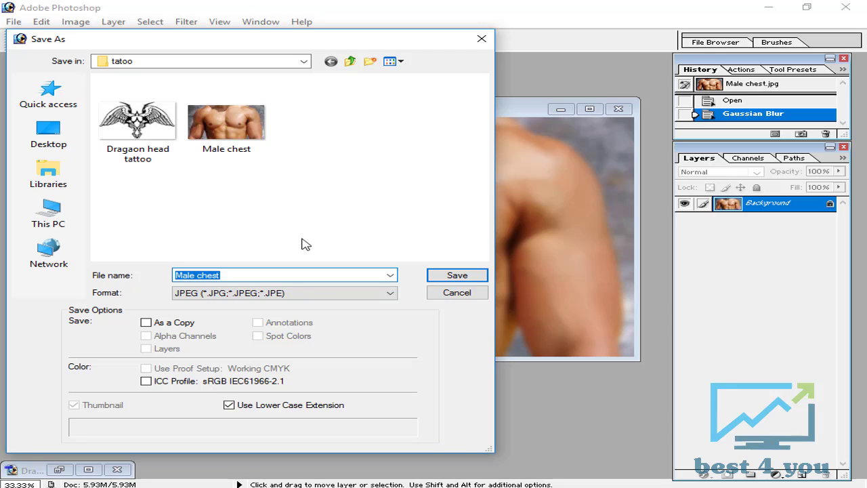
click(280, 296)
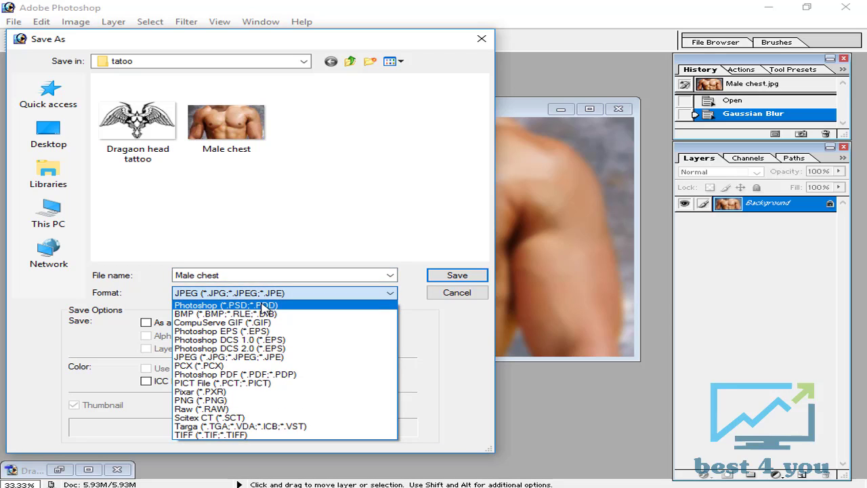
click(262, 306)
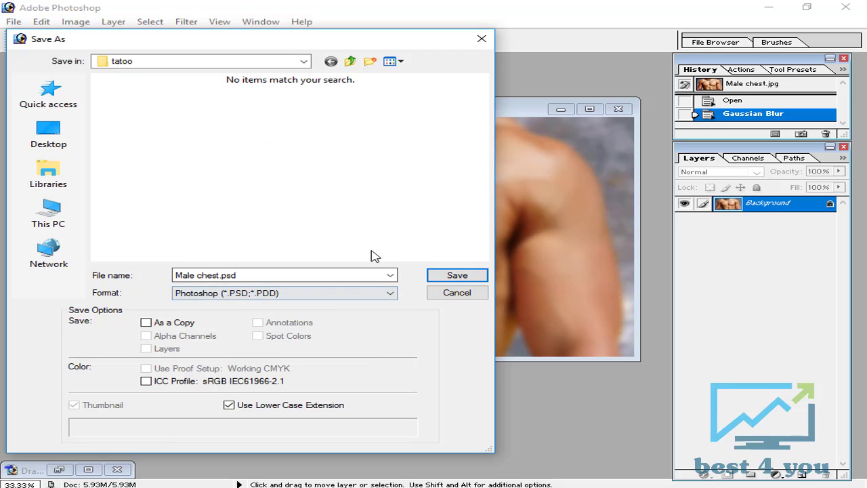
click(459, 273)
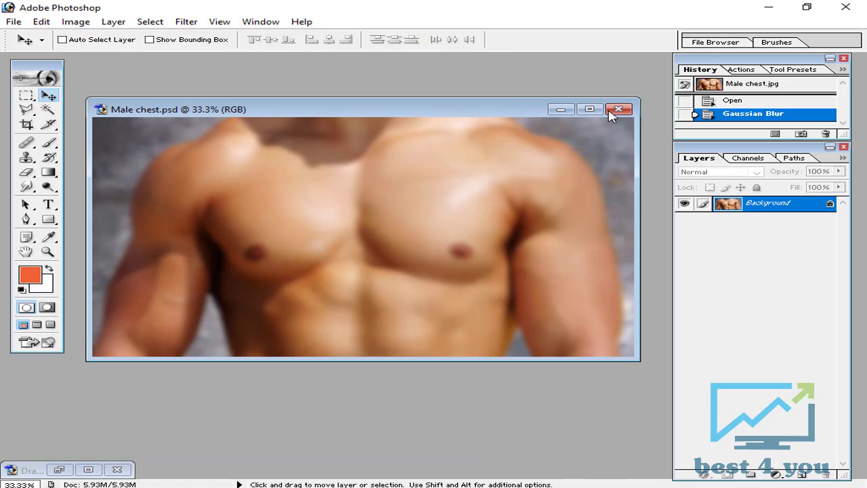
click(774, 86)
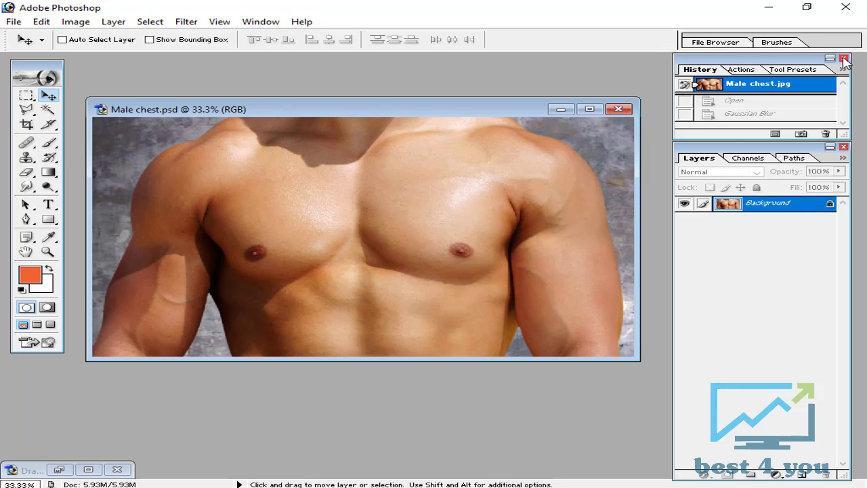
Bring up the Dragaon head tattoo document in place of the chest image and convert its Background to a regular layer
click(60, 469)
drag(244, 111, 489, 86)
click(552, 131)
click(561, 109)
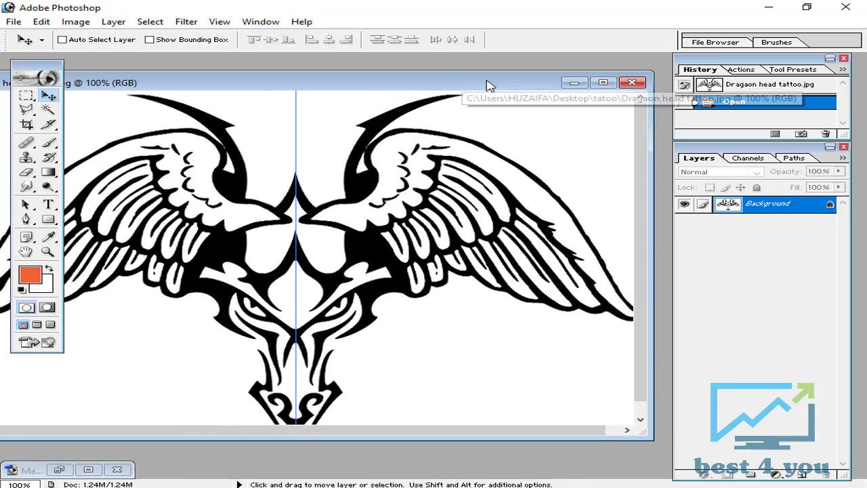
key(ctrl+minus)
drag(366, 84, 420, 84)
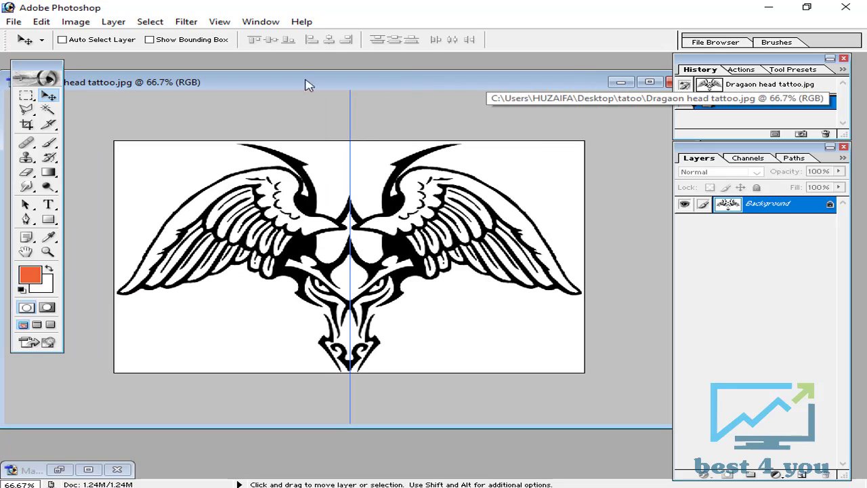
double_click(829, 206)
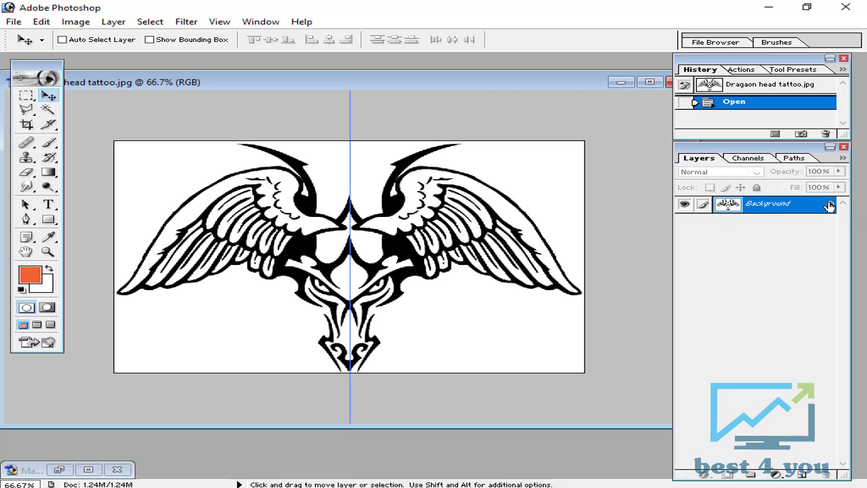
click(548, 231)
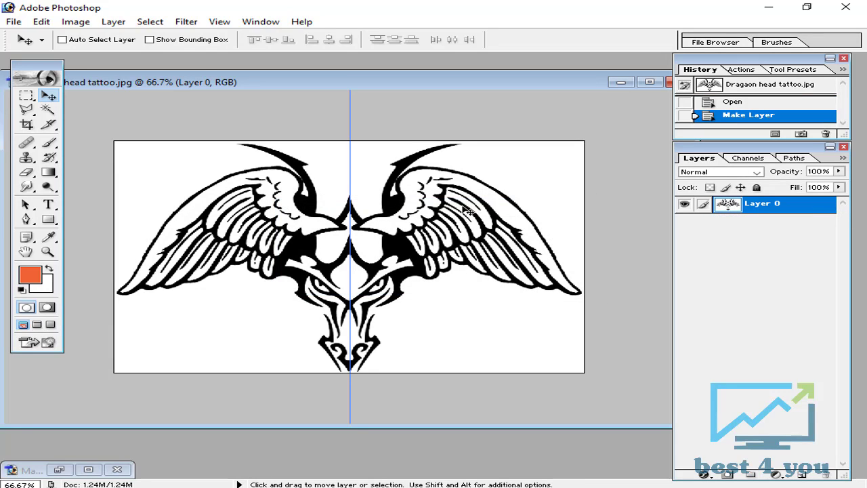
Load the tattoo's RGB channel as a selection and cut the selected white areas from the layer
click(743, 161)
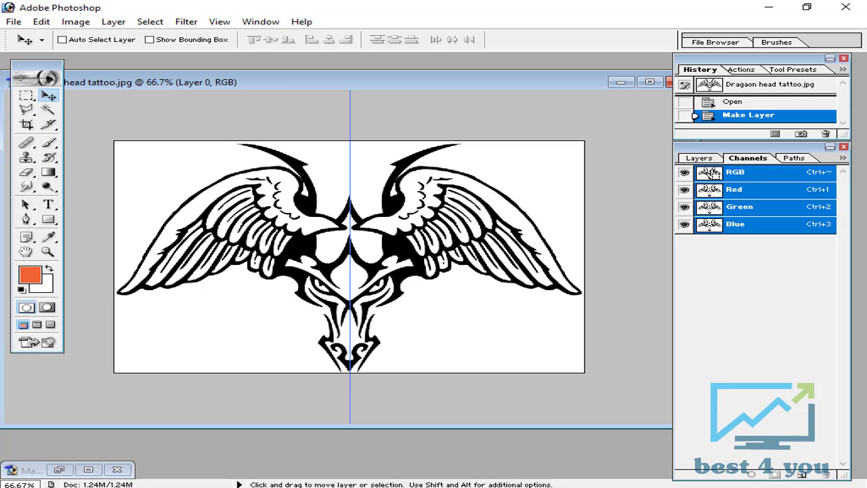
ctrl+click(709, 173)
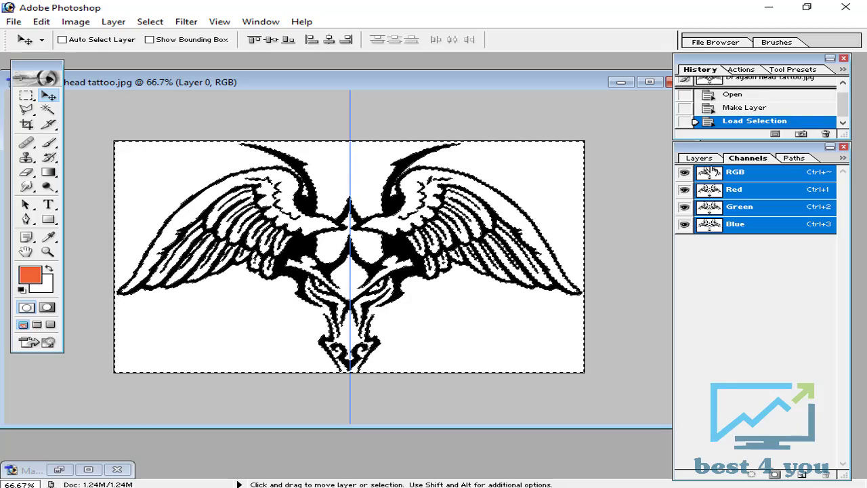
click(697, 157)
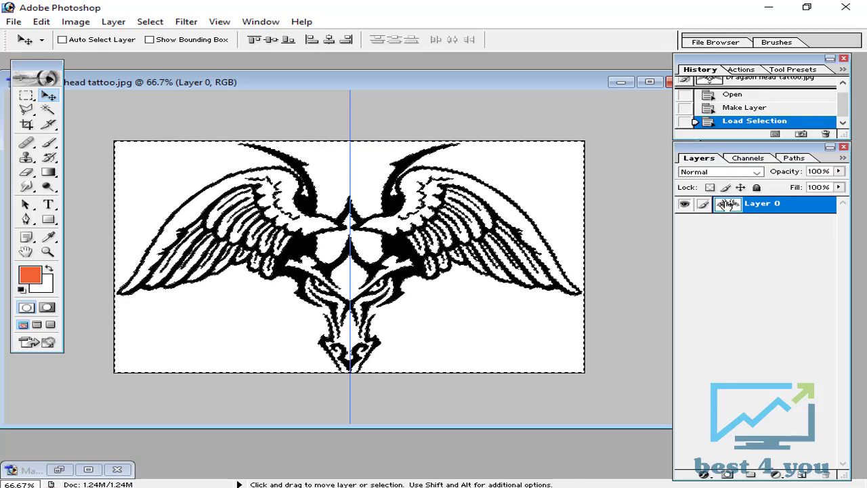
click(42, 22)
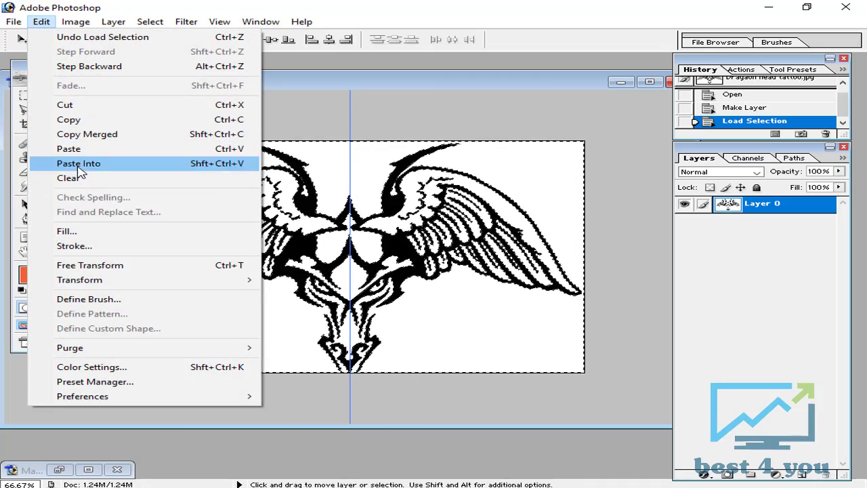
click(184, 110)
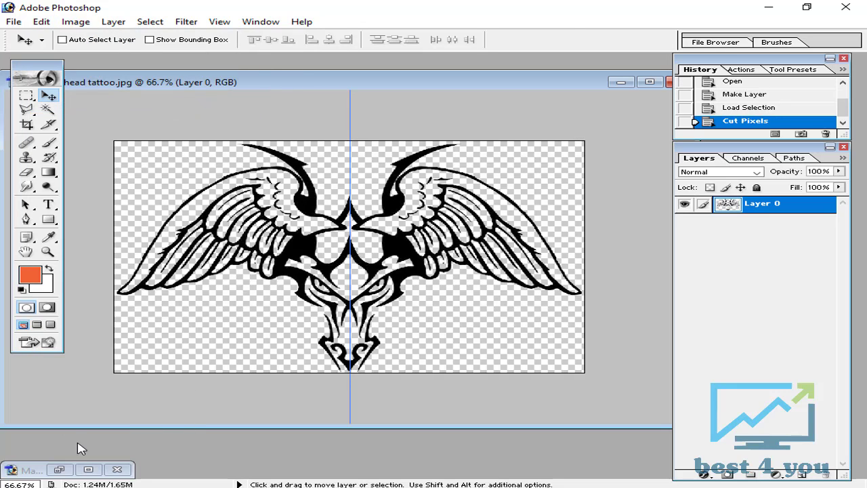
Arrange the two documents side by side and copy the cut-out tattoo layer onto the chest in Male chest.psd
click(59, 469)
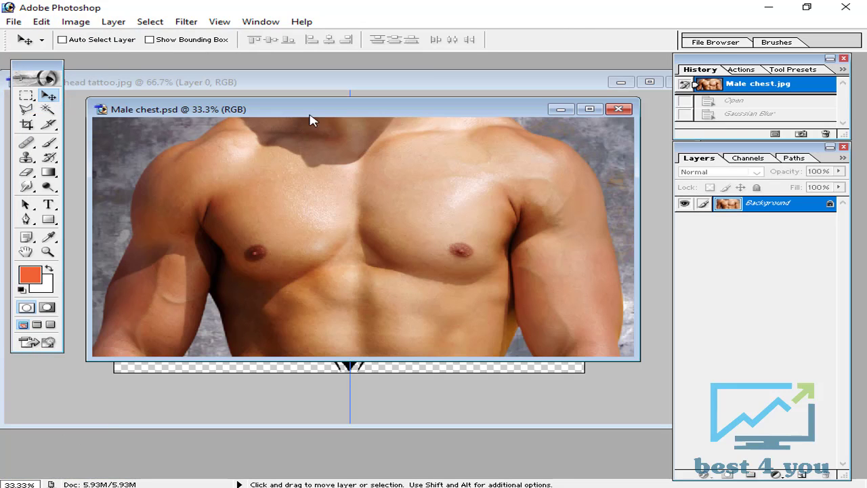
drag(416, 113, 237, 95)
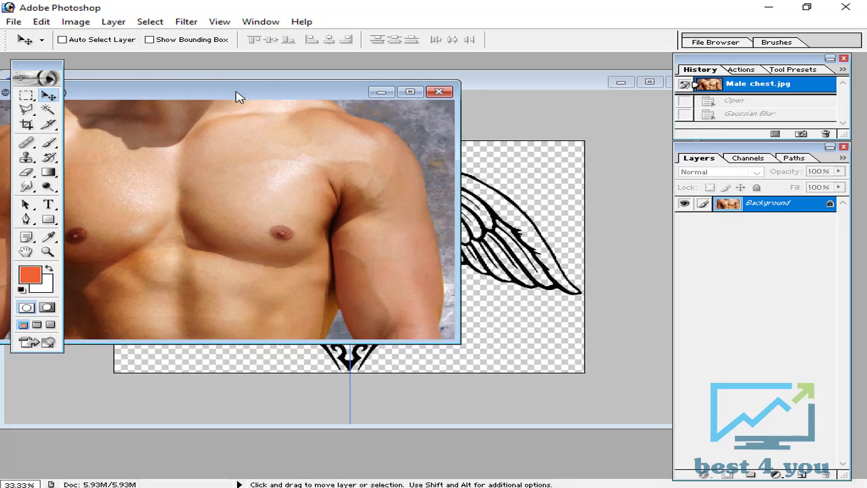
click(531, 138)
drag(367, 83, 650, 88)
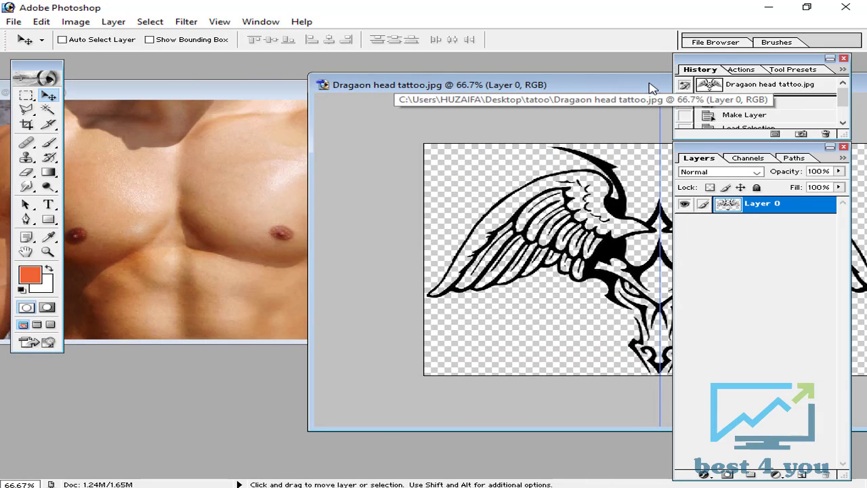
drag(566, 258, 235, 244)
click(581, 276)
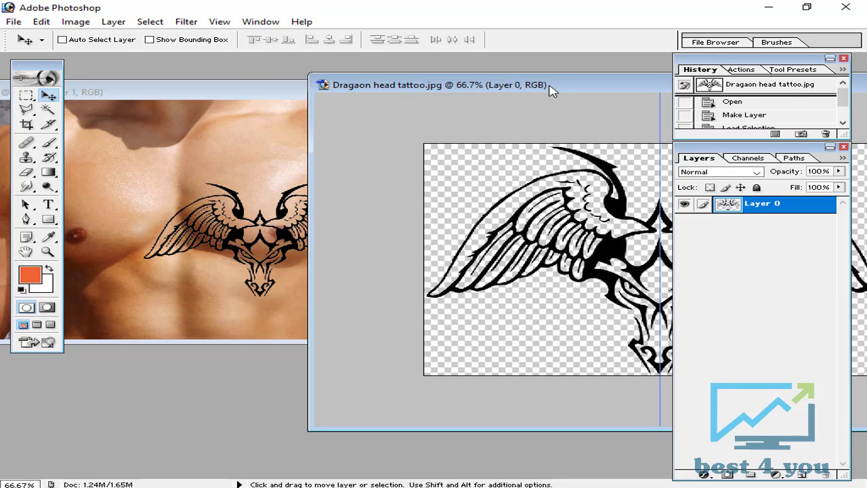
Try copying the entire tattoo canvas into Male chest.psd as a pasted layer, and delete that duplicate layer
drag(552, 92, 348, 93)
key(ctrl+a)
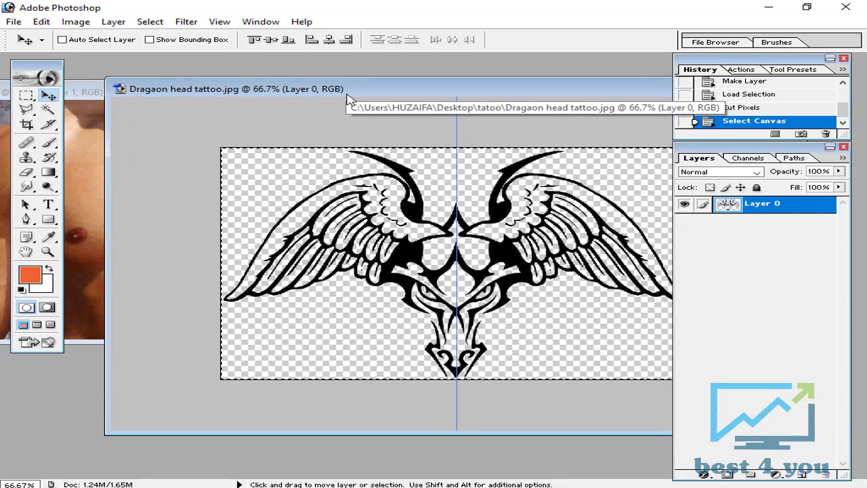
click(81, 198)
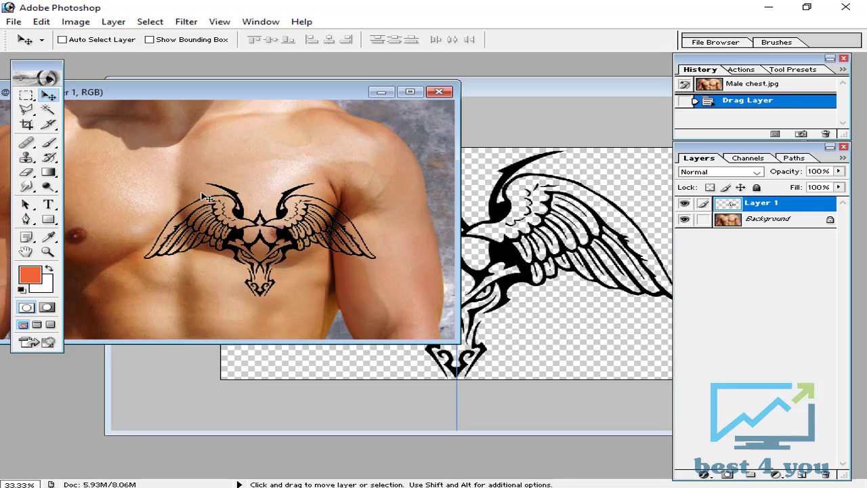
key(ctrl+v)
click(824, 474)
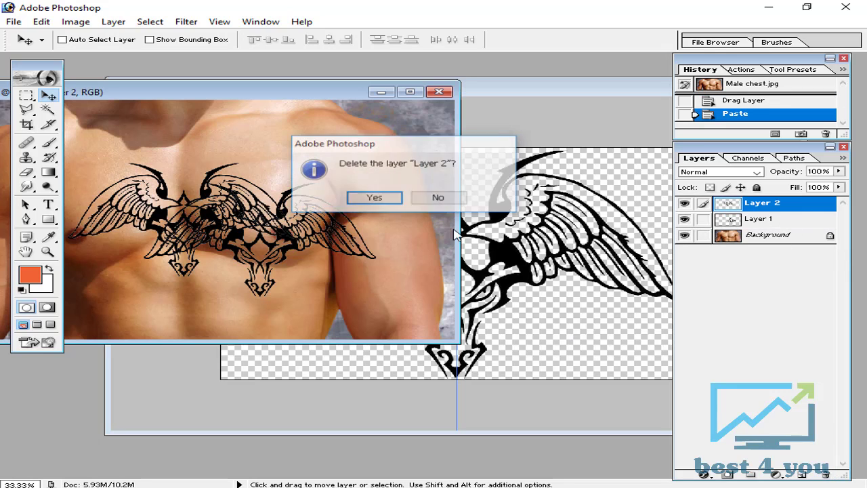
click(390, 200)
Minimize the tattoo document and move the tattoo layer to the centre of the upper chest in Male chest.psd
drag(536, 87, 199, 88)
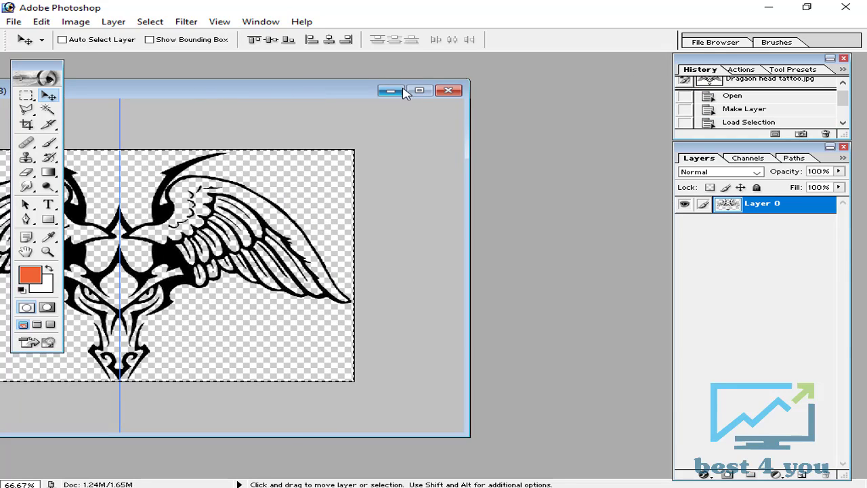
click(395, 90)
drag(283, 96, 493, 98)
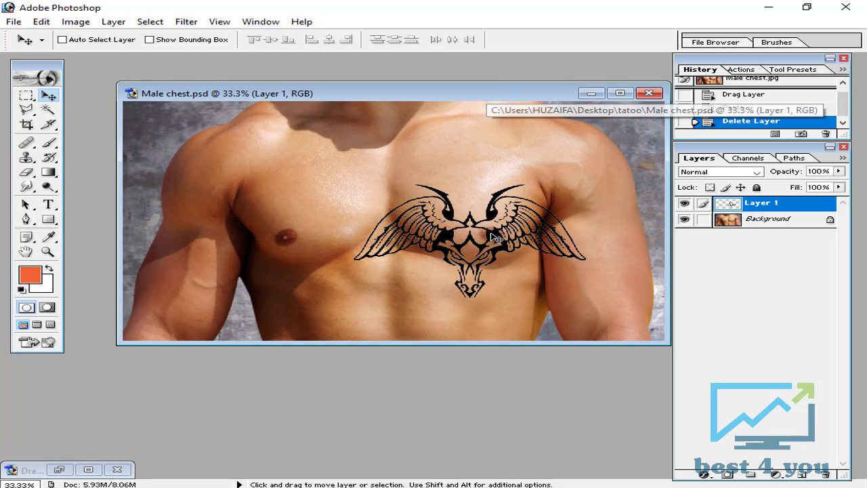
drag(482, 244, 406, 201)
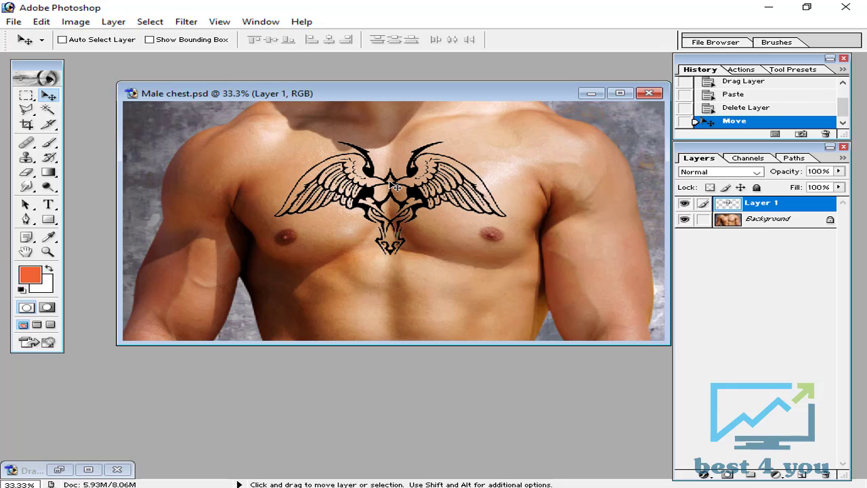
Free-transform the tattoo layer, rotating it about -3.6° and scaling it proportionally to about 135.7% so it spans the chest
key(ctrl+t)
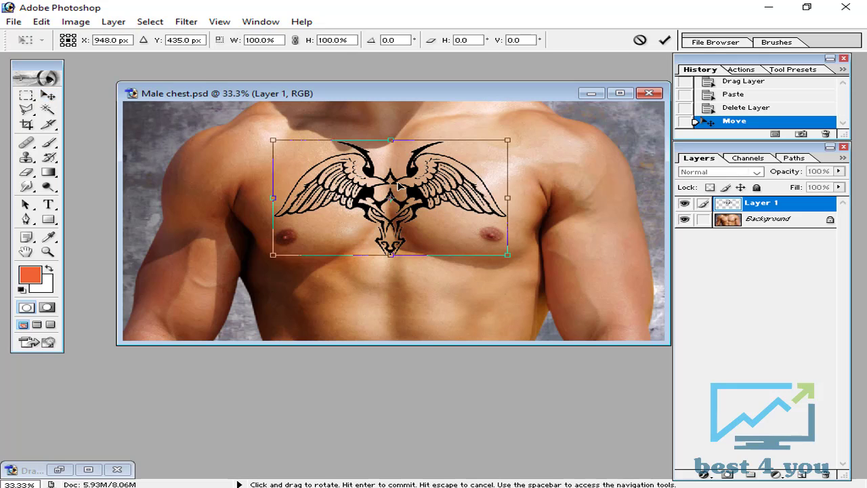
drag(530, 125, 529, 117)
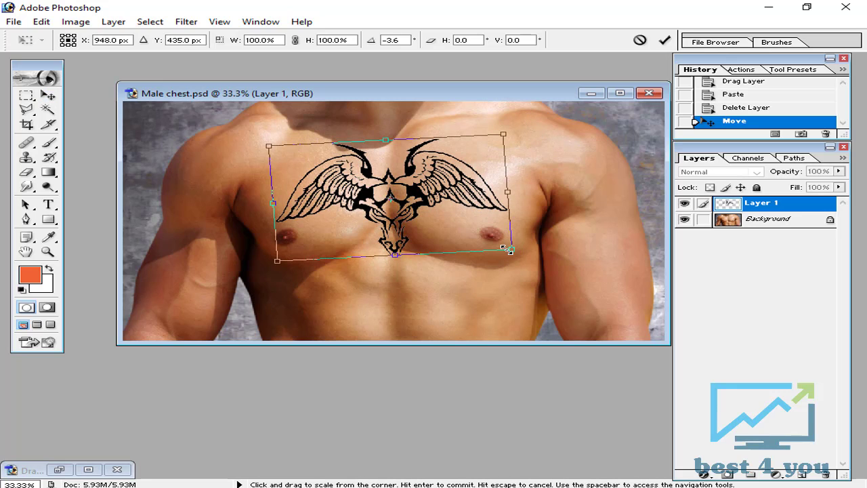
drag(504, 249, 540, 277)
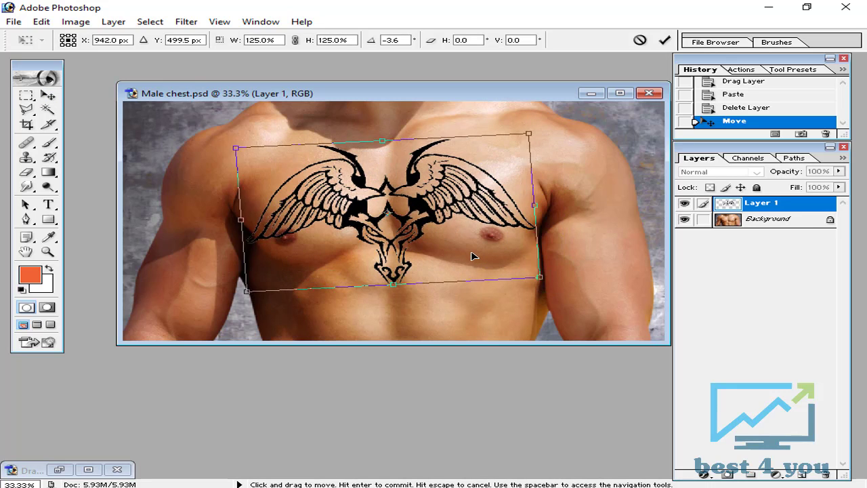
drag(473, 256, 476, 257)
drag(549, 280, 578, 296)
drag(491, 268, 481, 266)
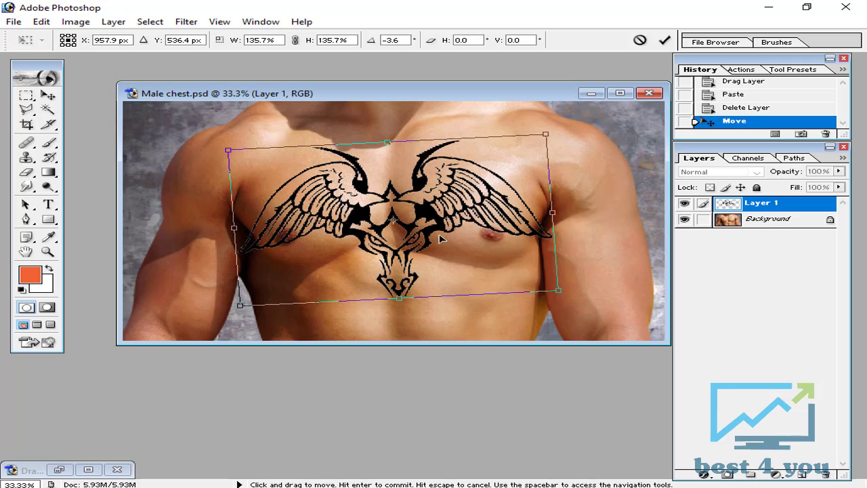
click(664, 40)
Distort the tattoo with Free Transform by pulling its two right corners slightly inward and its lower-left corner slightly down to fit the chest
key(ctrl+plus)
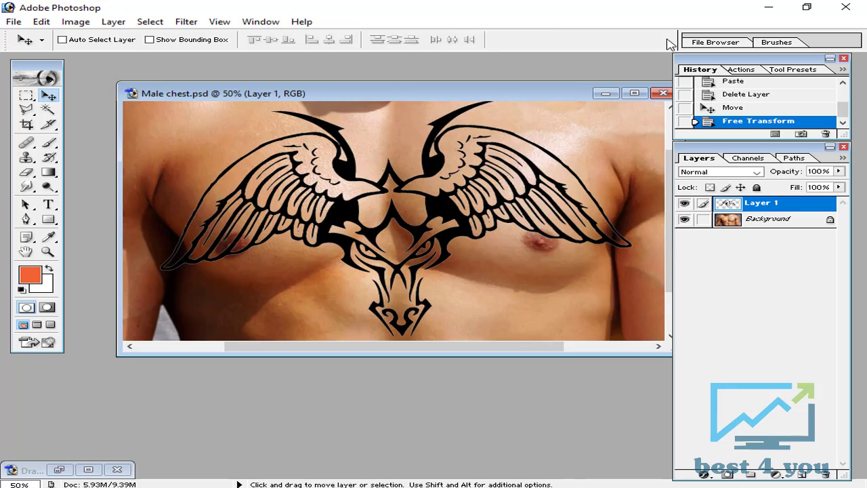
key(ctrl+plus)
key(ctrl+plus)
key(ctrl+minus)
key(ctrl+minus)
key(ctrl+minus)
key(ctrl+t)
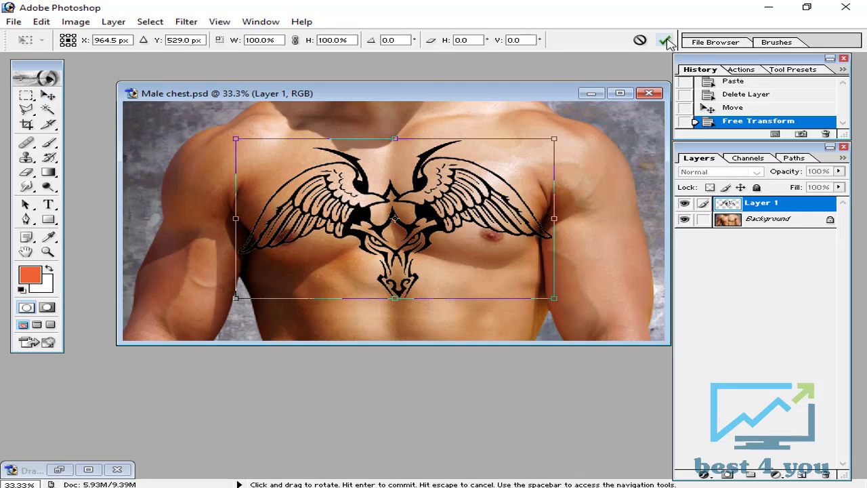
mouse_move(553, 139)
mouse_down()
mouse_move(639, 140)
mouse_move(519, 141)
mouse_move(613, 143)
mouse_move(521, 146)
mouse_move(565, 141)
mouse_move(586, 152)
mouse_move(321, 179)
mouse_move(292, 171)
mouse_move(502, 239)
mouse_move(400, 268)
mouse_move(305, 196)
mouse_move(582, 143)
mouse_move(532, 157)
mouse_move(526, 144)
mouse_move(543, 144)
mouse_up()
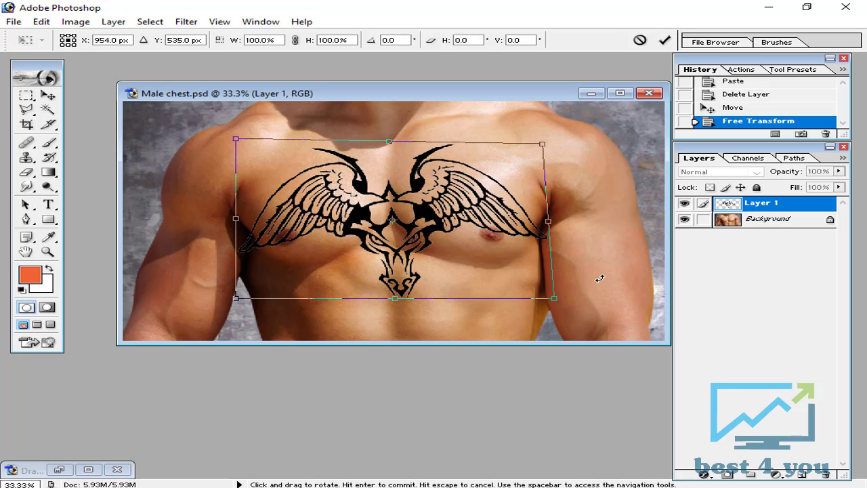
drag(553, 298, 549, 296)
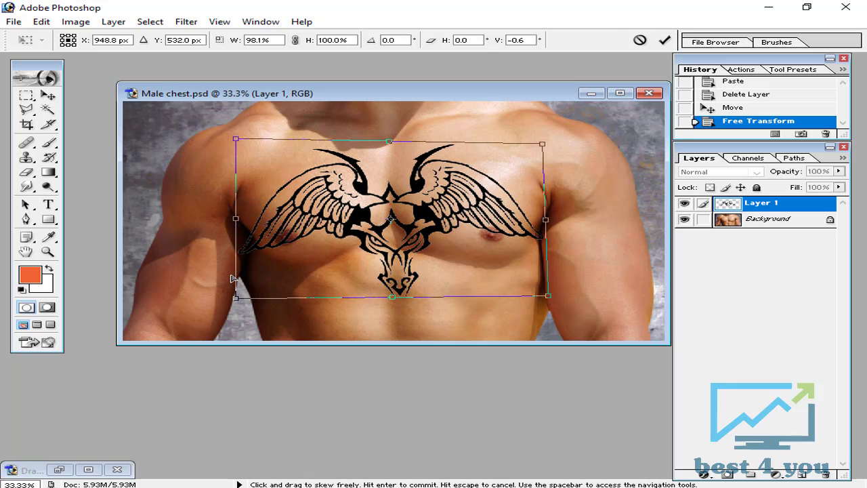
drag(236, 299, 238, 303)
click(664, 40)
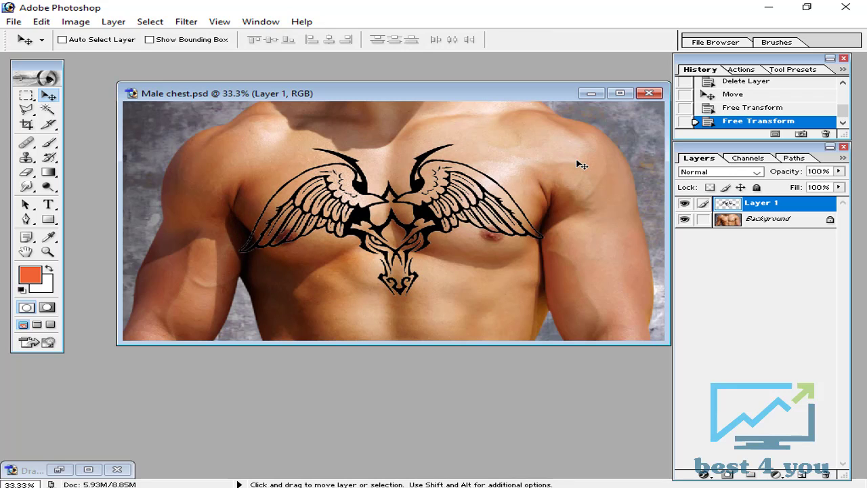
Start the Displace filter on the tattoo layer with 16% horizontal and vertical scale, Stretch To Fit and Repeat Edge Pixels
key(ctrl+plus)
key(ctrl+plus)
key(ctrl+plus)
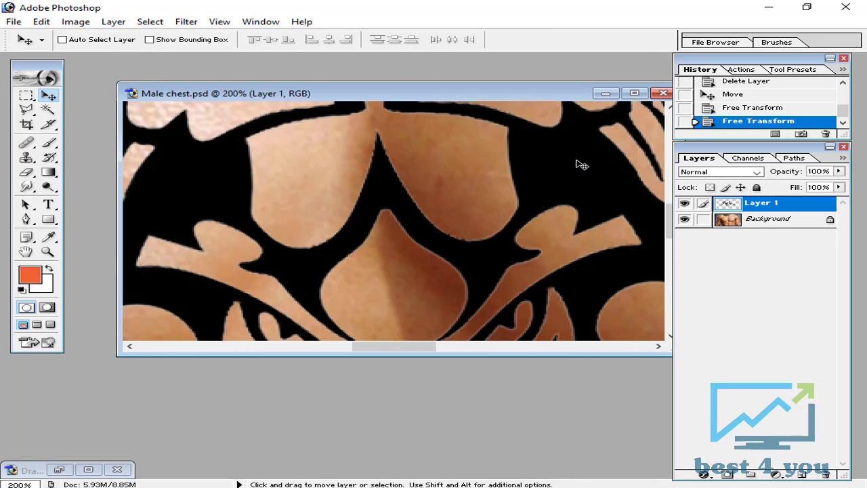
key(ctrl+minus)
key(ctrl+minus)
key(ctrl+minus)
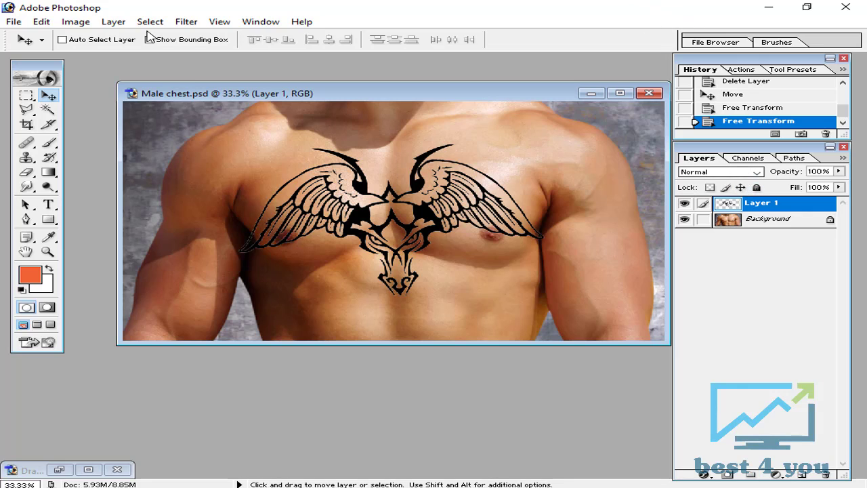
click(188, 23)
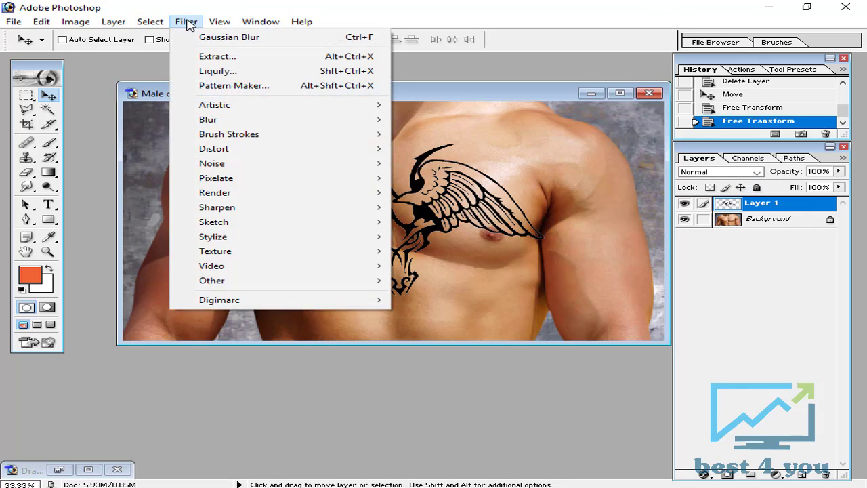
mouse_move(224, 150)
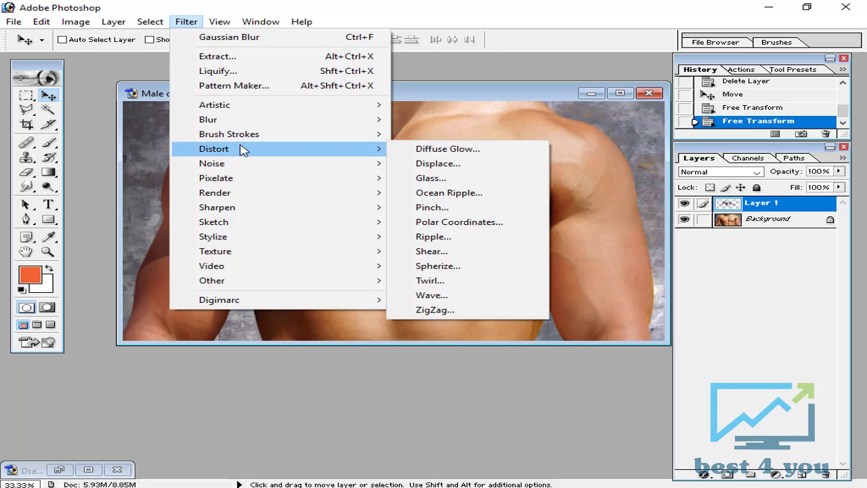
click(445, 165)
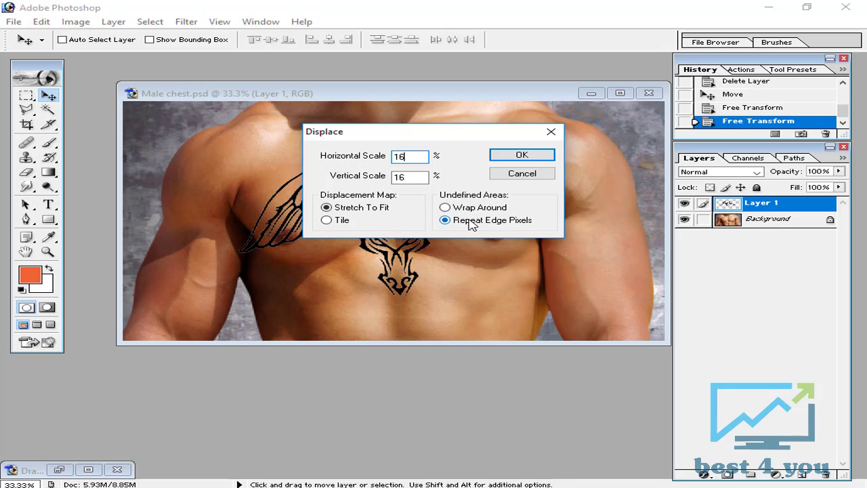
click(521, 156)
Display the files in the tatoo folder as large icons and load the Male chest PSD as the displacement map
drag(179, 37, 381, 187)
click(507, 201)
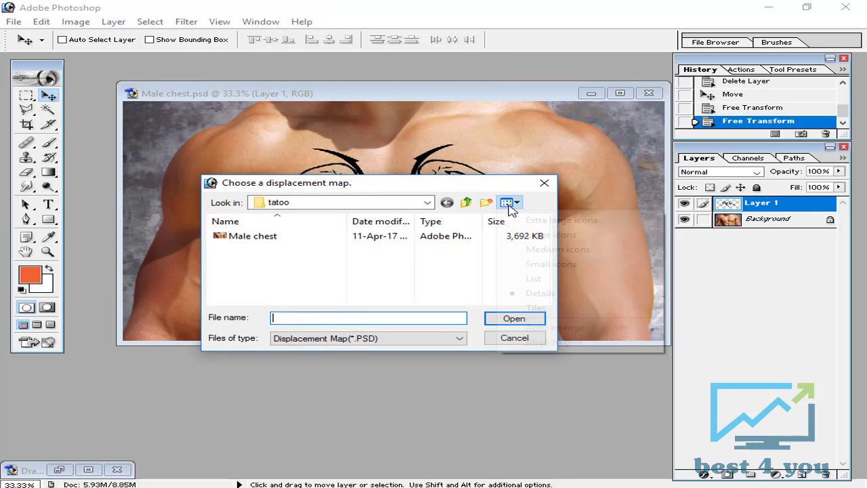
click(434, 265)
click(409, 340)
click(410, 340)
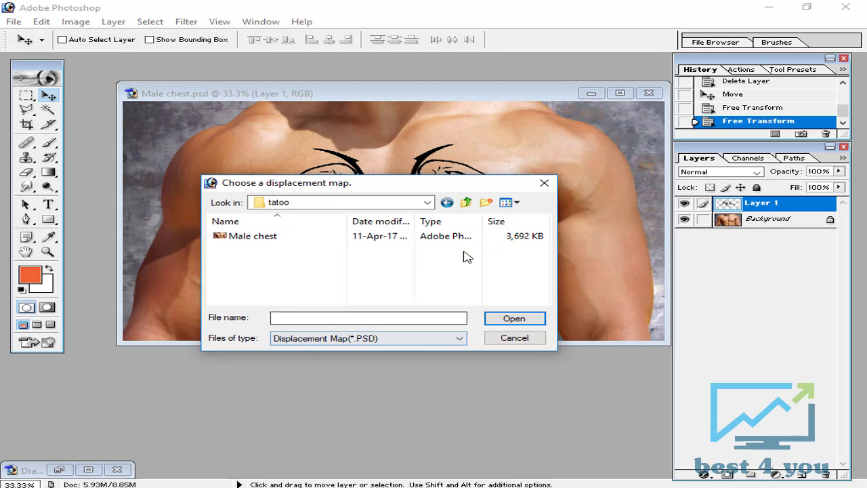
click(508, 202)
click(542, 235)
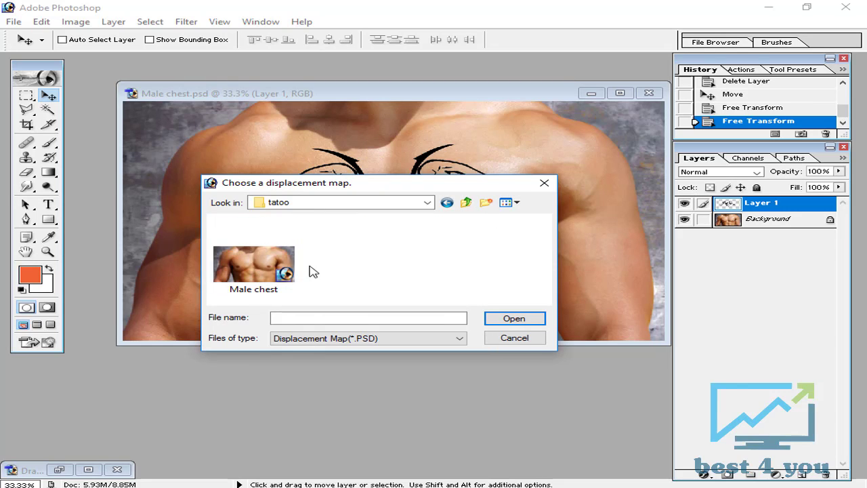
click(245, 266)
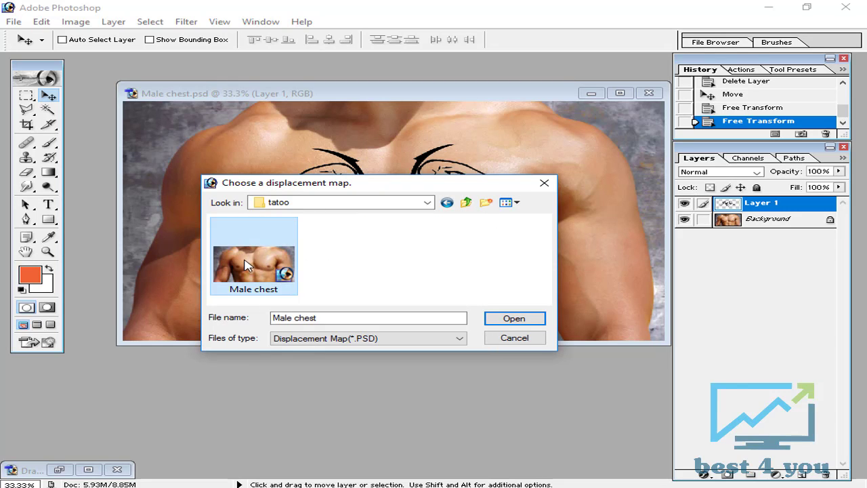
click(525, 321)
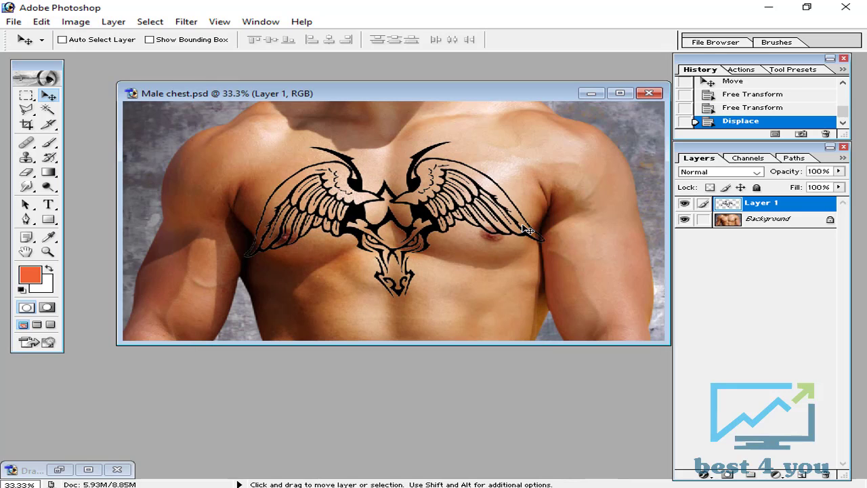
Compare the tattoo before and after the Displace filter by switching history states, and examine the displaced tattoo up close
click(726, 108)
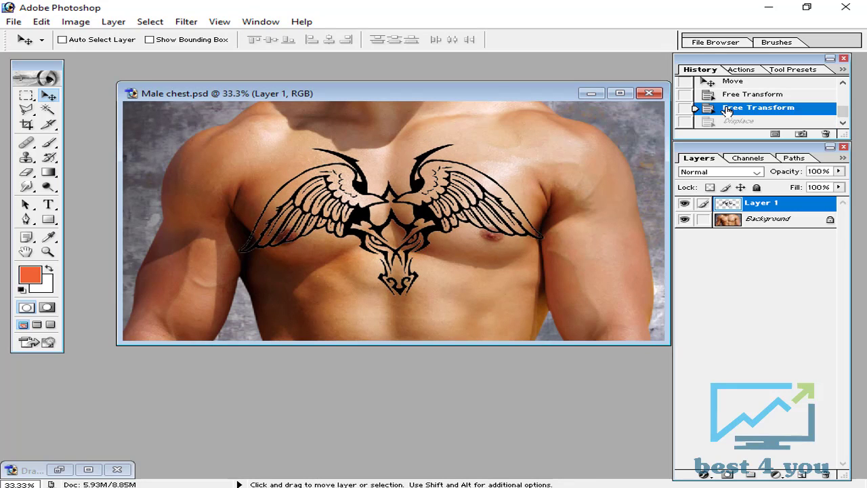
click(735, 122)
click(734, 108)
click(736, 121)
click(735, 94)
click(735, 118)
click(734, 108)
click(735, 120)
click(735, 109)
click(735, 122)
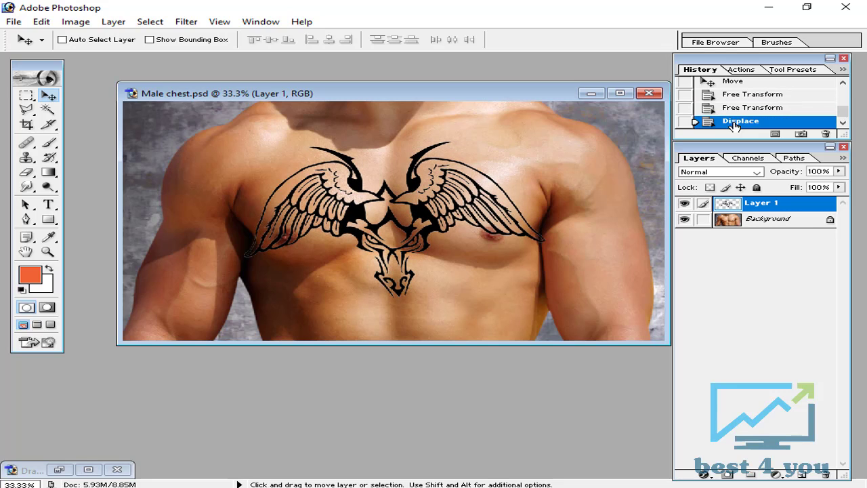
key(ctrl+equal)
key(ctrl+equal)
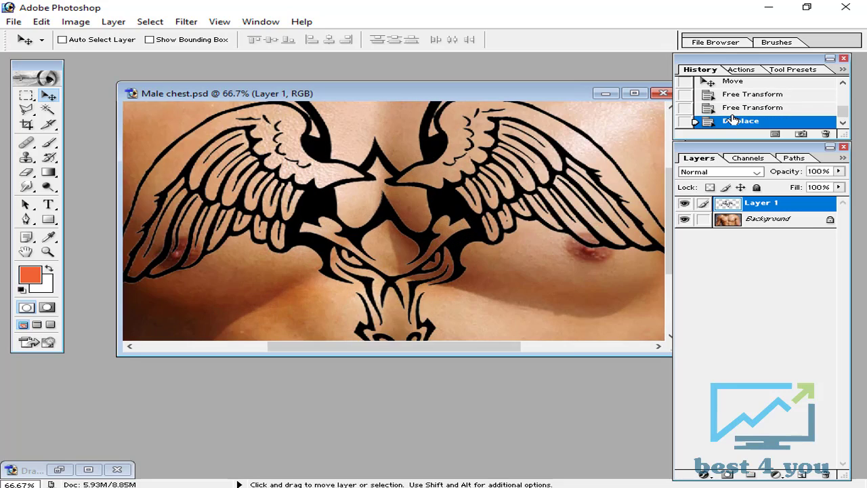
key(ctrl+minus)
key(ctrl+minus)
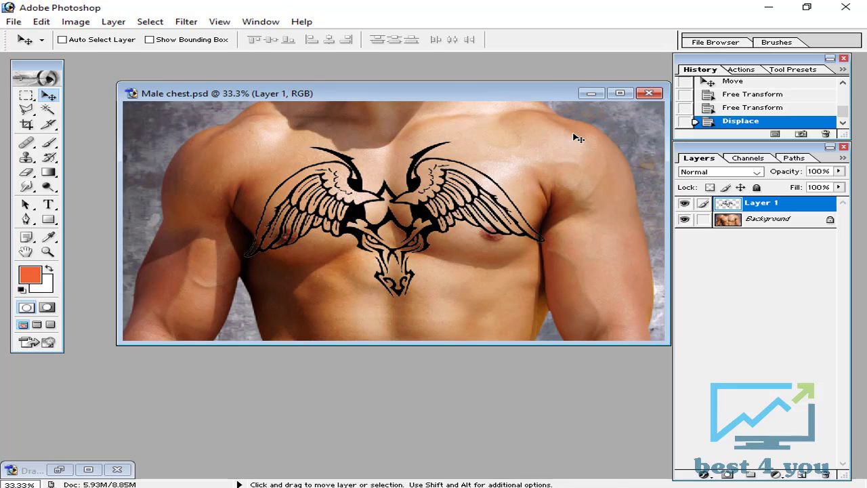
Erase the wing tip that overlaps the arm on the image's right side, using the Eraser with the 300-pixel brush
key(ctrl+alt+equal)
drag(501, 328, 372, 329)
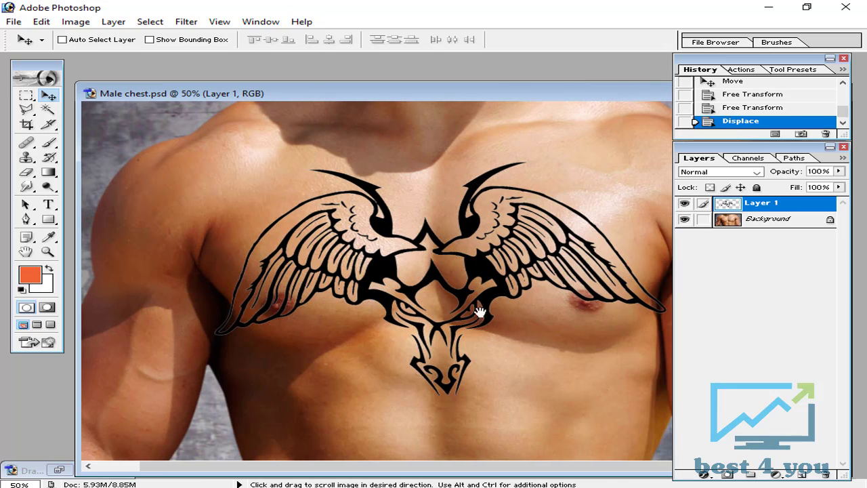
drag(502, 98, 239, 97)
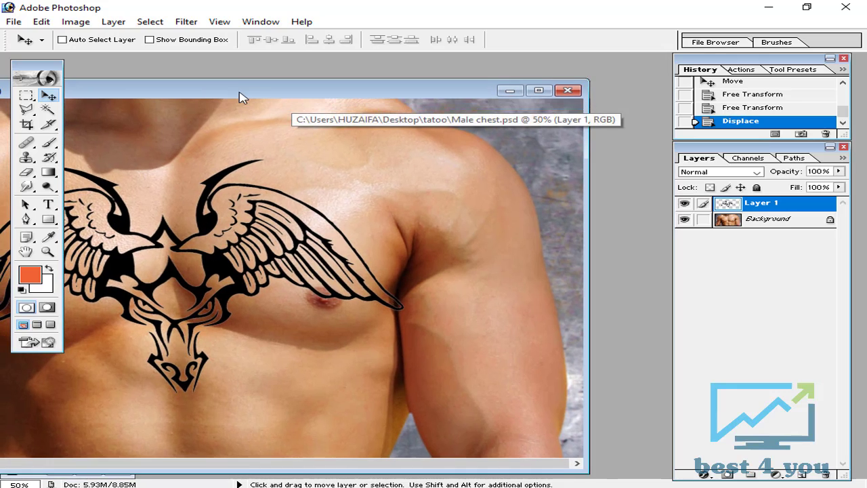
click(25, 172)
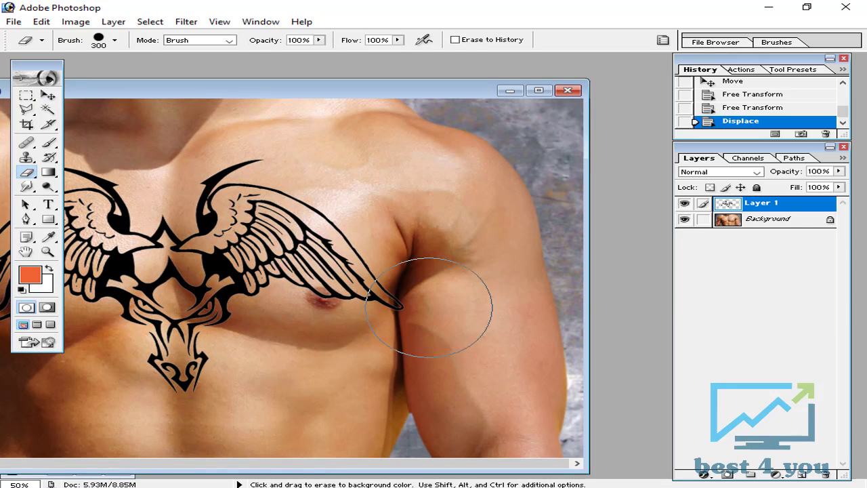
click(457, 310)
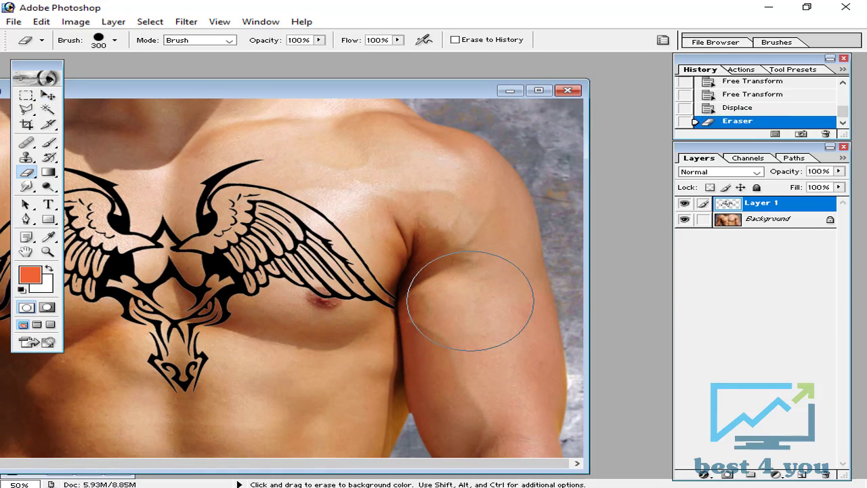
Revert the tattoo to the Displace history state, discarding the eraser stroke on the wing tip
key(space)
drag(289, 372, 339, 372)
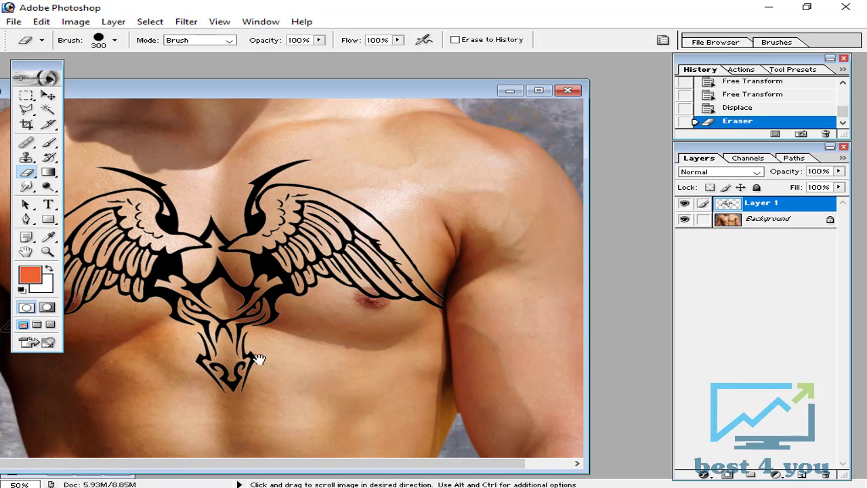
drag(266, 95, 479, 96)
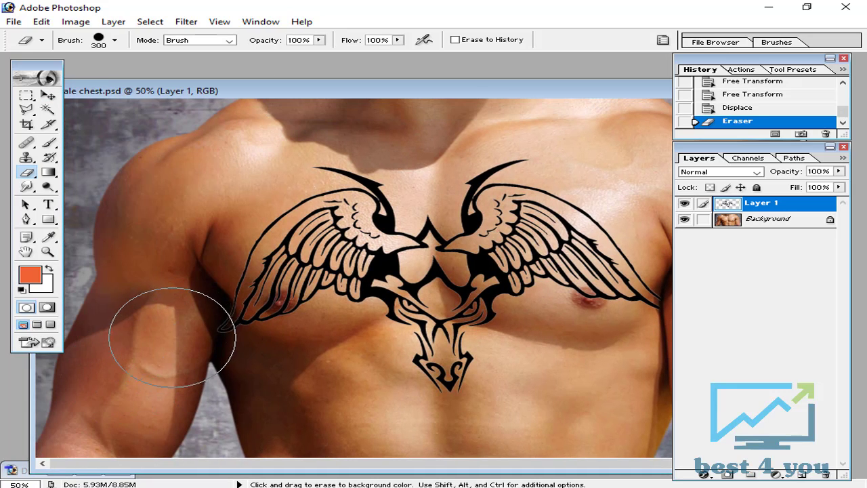
click(725, 108)
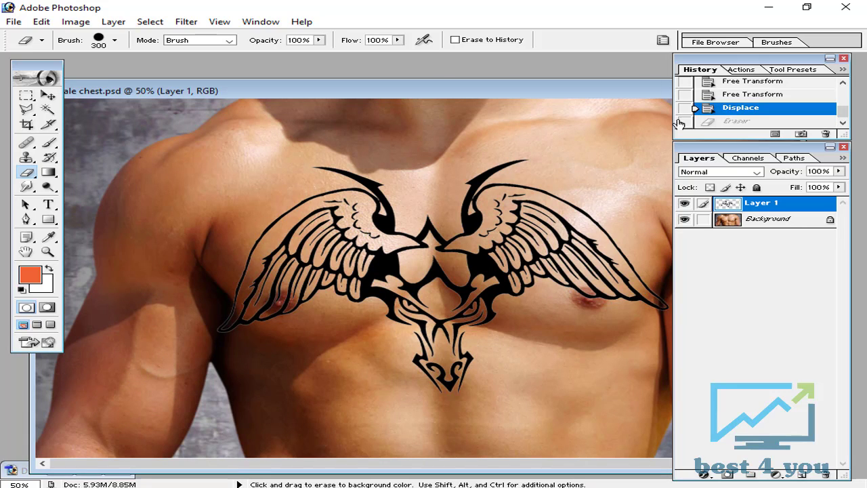
Set the tattoo layer's blend mode to Soft Light and erase the wing tip overlapping the arm on the image's right side
drag(535, 92, 443, 65)
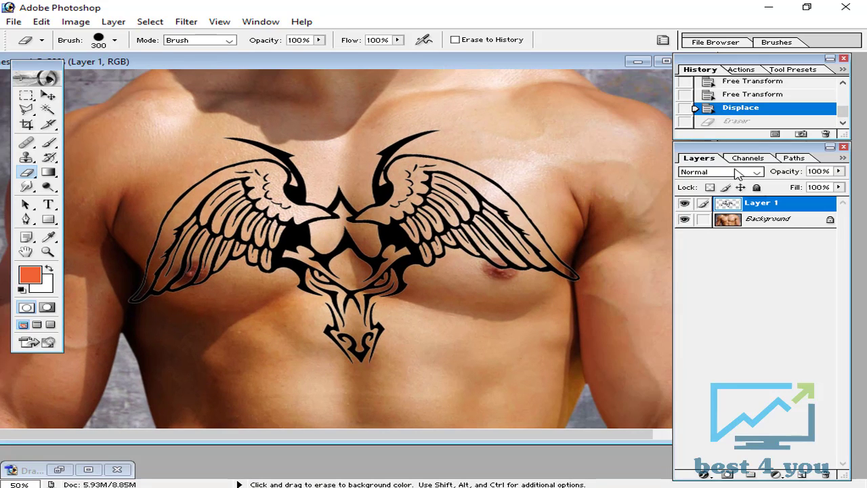
click(735, 172)
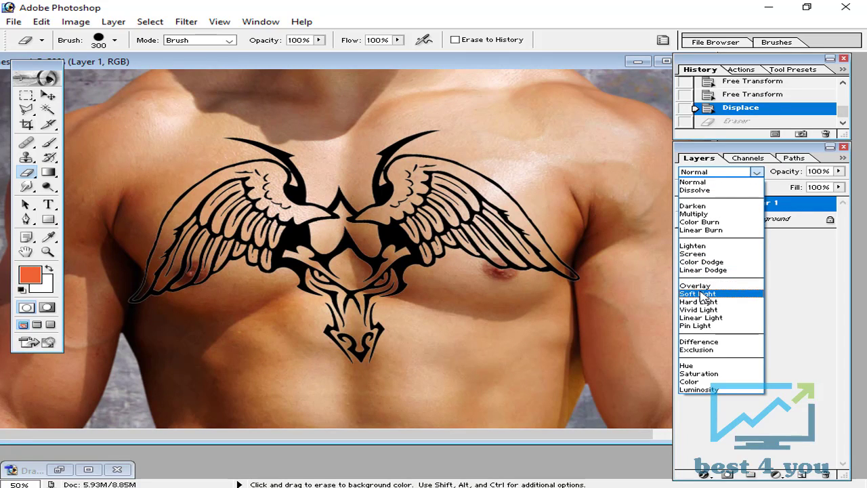
click(703, 294)
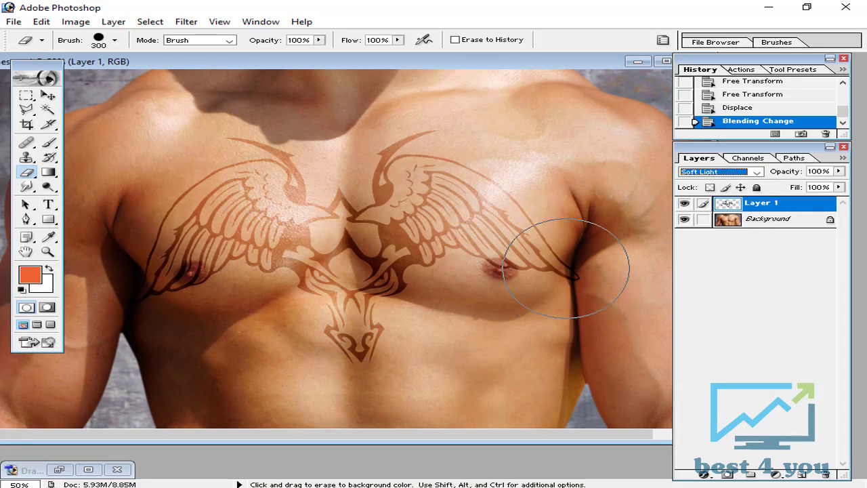
drag(623, 267, 613, 257)
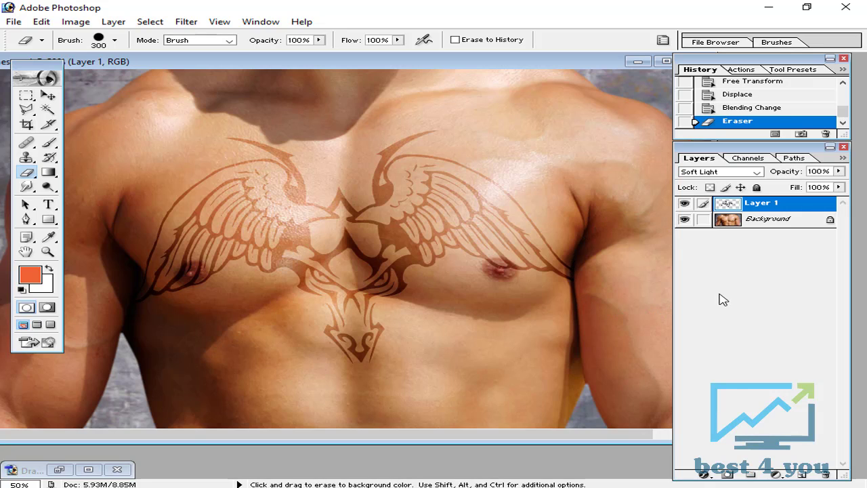
Examine how the Soft Light tattoo blends with the chest at several zoom levels
key(ctrl+minus)
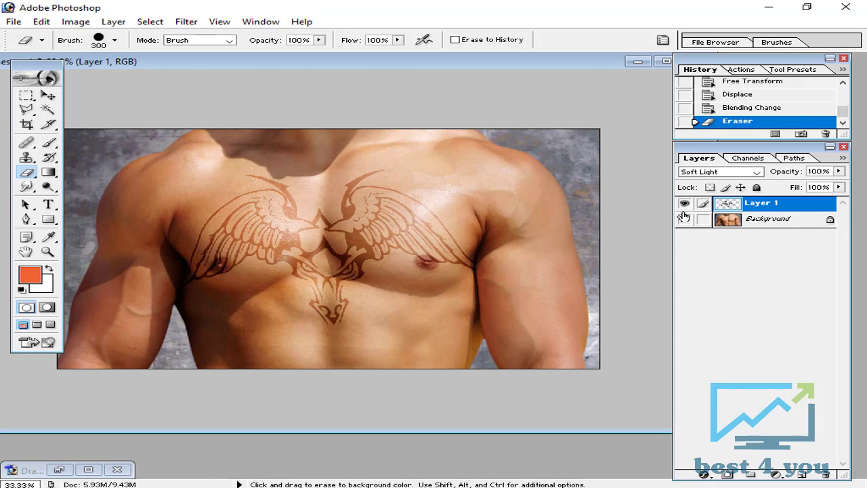
key(ctrl+plus)
key(ctrl+plus)
key(ctrl+plus)
key(ctrl+plus)
key(ctrl+minus)
key(ctrl+minus)
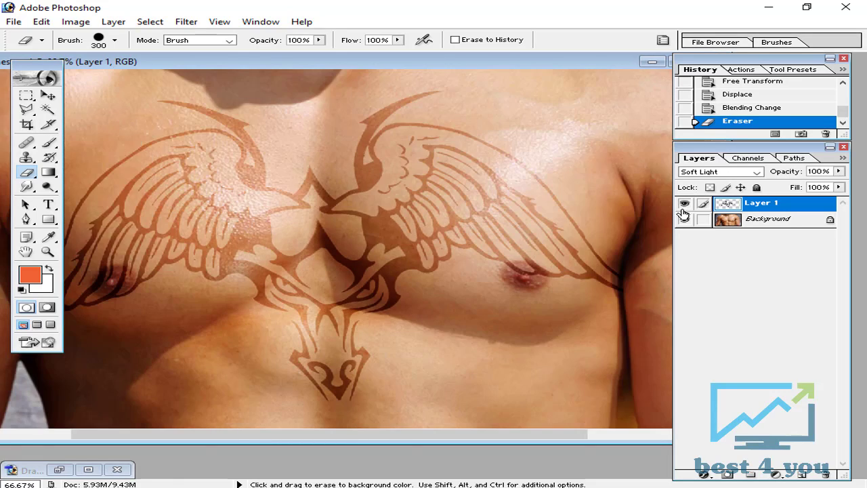
key(ctrl+minus)
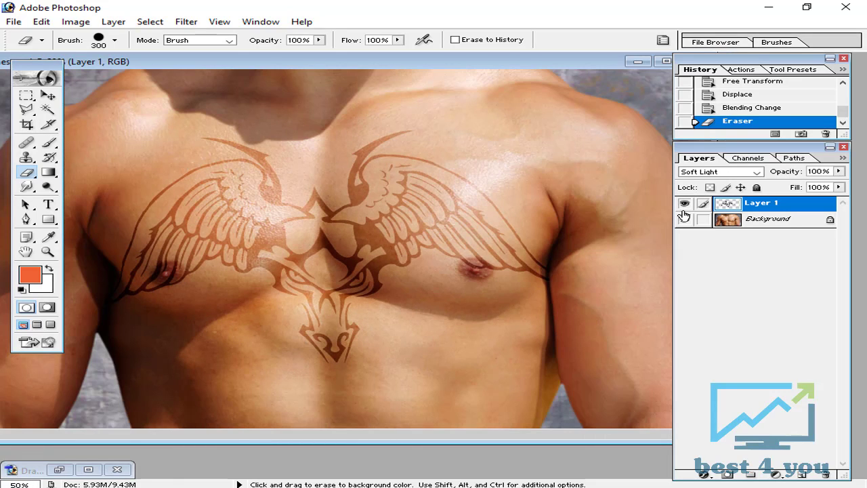
Add a Color Overlay to the tattoo layer through its blending options, using the blue 0084FF
right_click(814, 205)
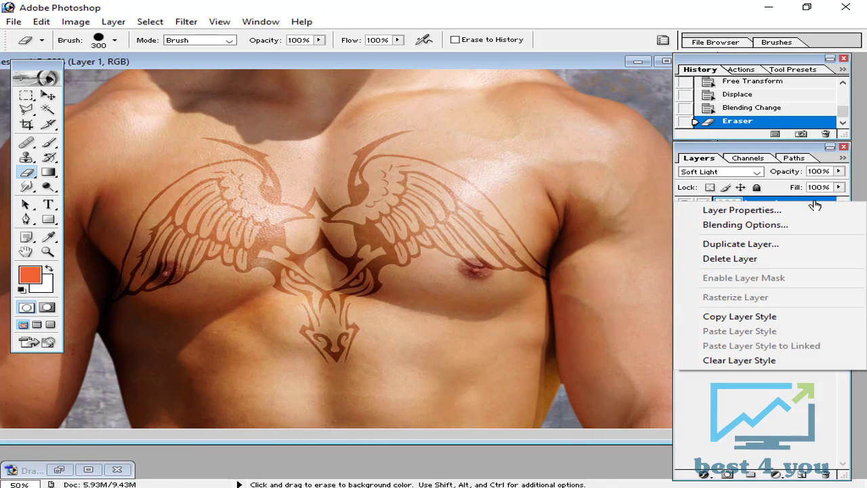
click(721, 227)
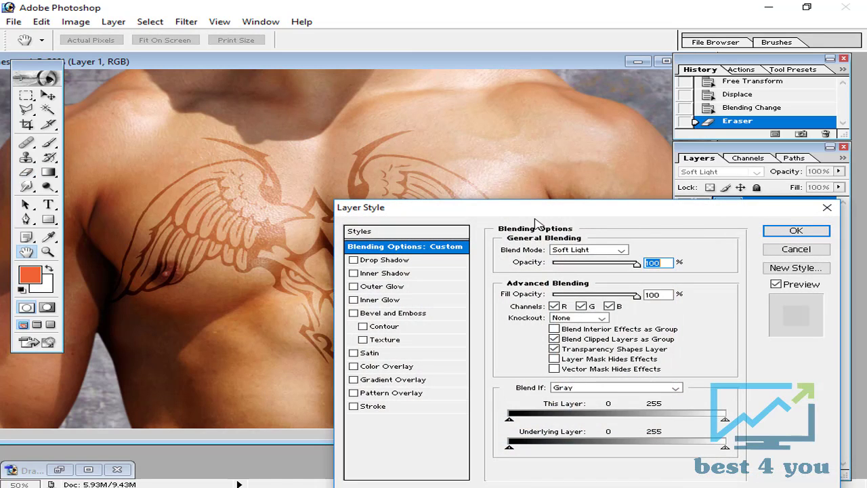
drag(596, 210, 645, 99)
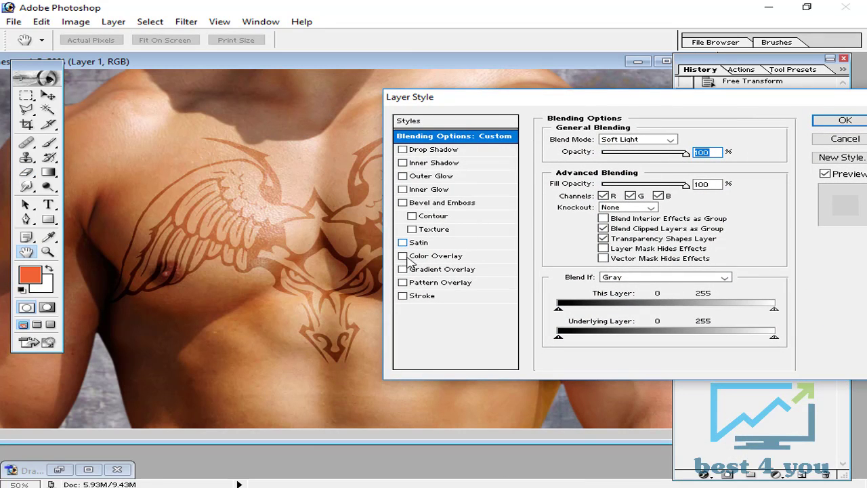
click(452, 259)
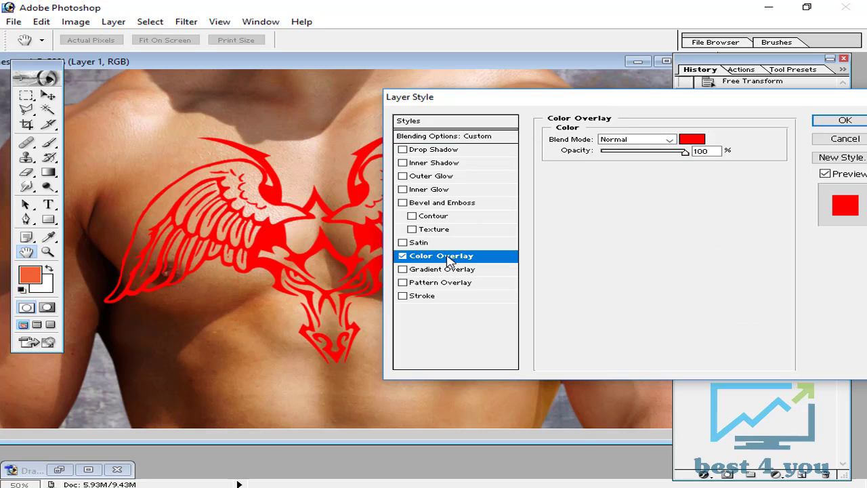
click(699, 151)
click(690, 140)
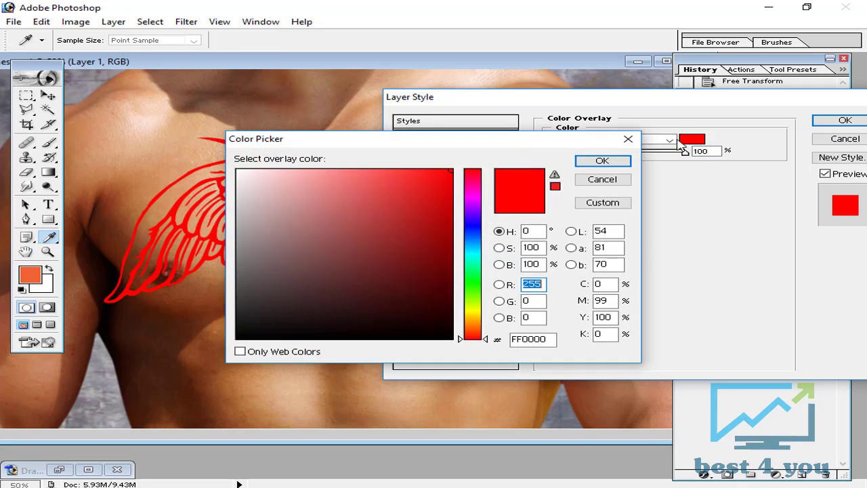
drag(476, 141, 722, 82)
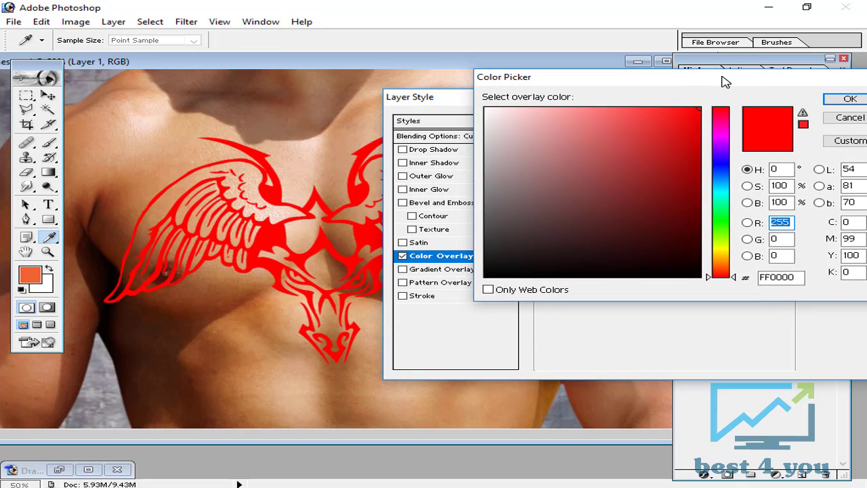
click(723, 174)
drag(736, 175, 735, 178)
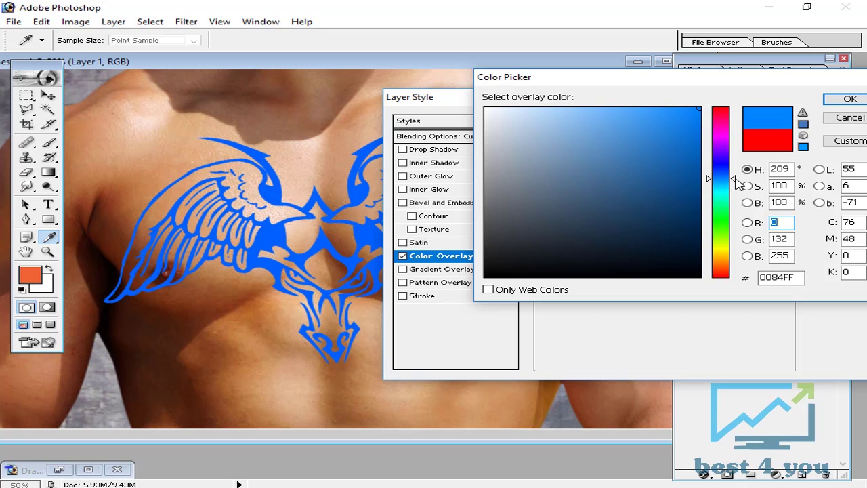
click(850, 100)
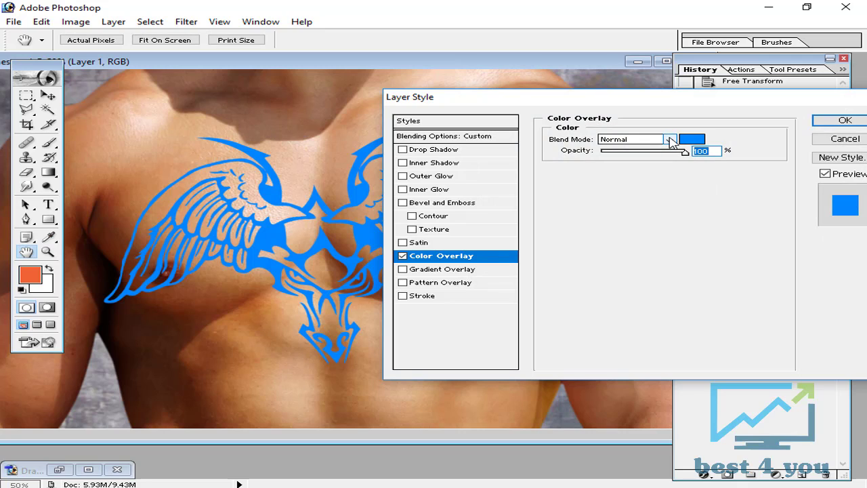
Set the Color Overlay's blend mode to Linear Burn and lower its opacity to about 49%
click(642, 141)
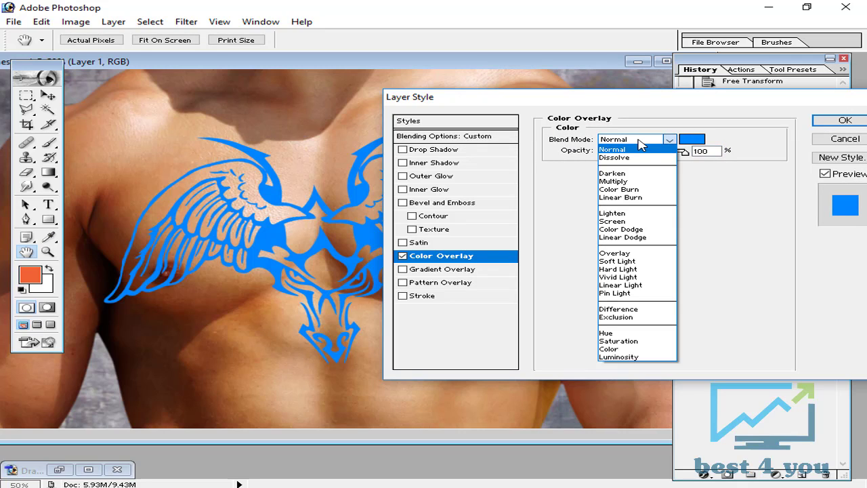
click(656, 199)
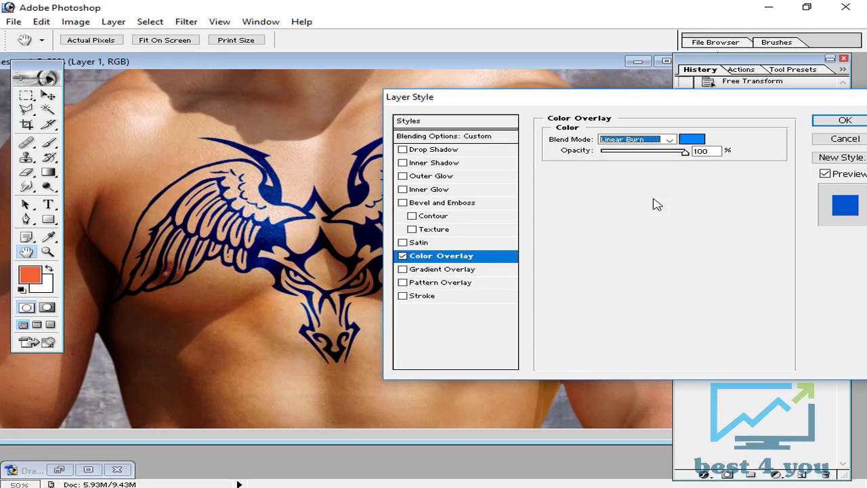
click(683, 152)
drag(684, 152, 640, 153)
Shift the overlay blue slightly towards cyan and apply the layer style with the overlay opacity at 50%
click(691, 139)
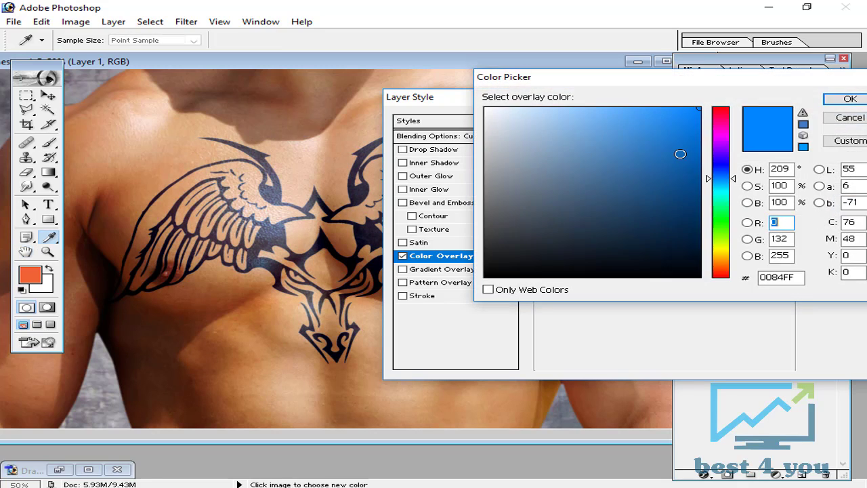
drag(733, 179, 734, 180)
click(850, 98)
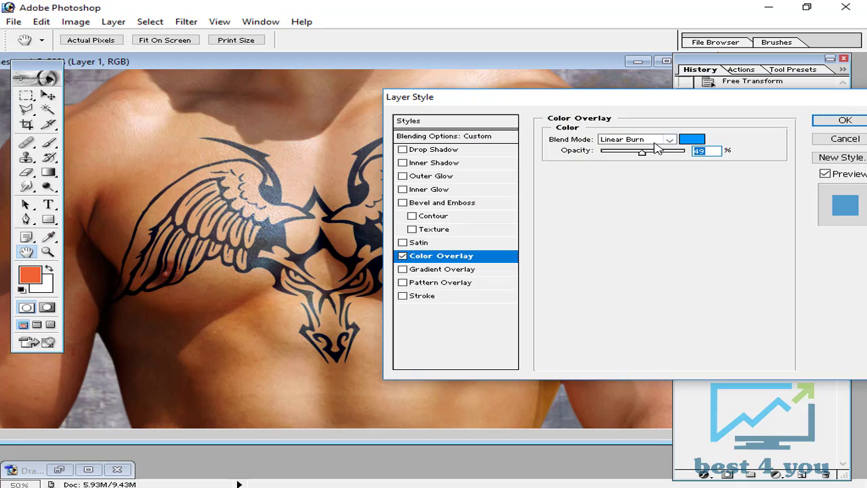
text(50)
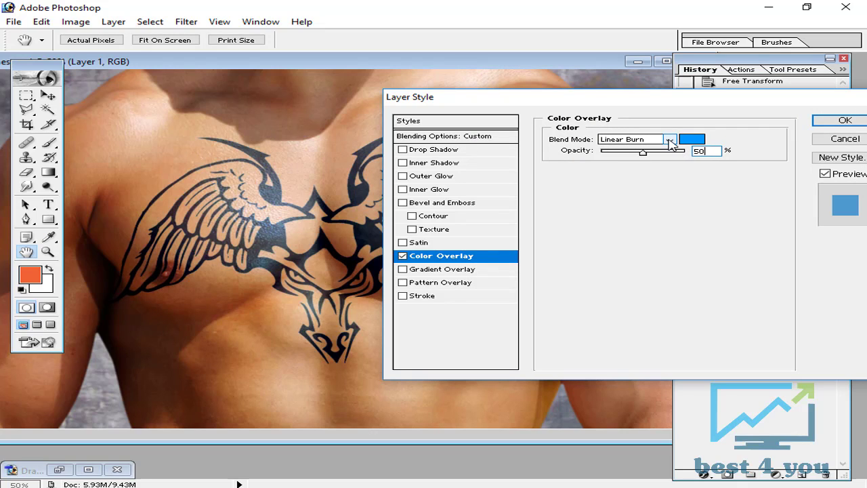
click(828, 120)
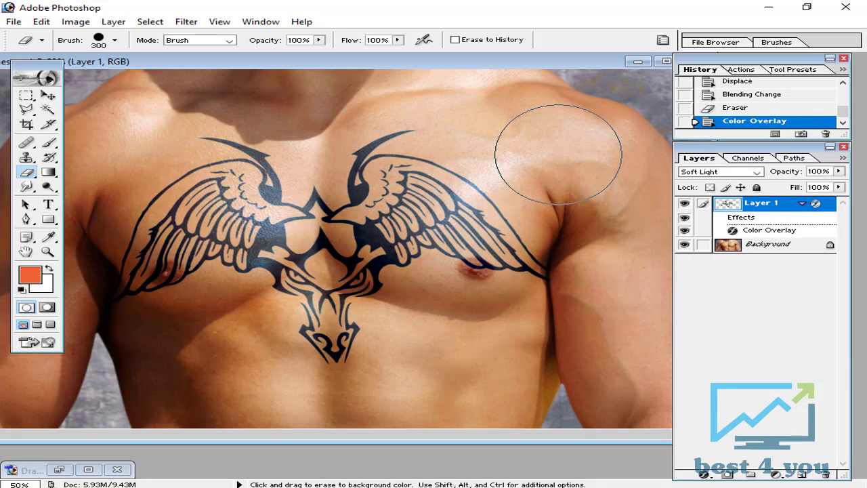
Try the Overlay blend mode on the tattoo layer while viewing the skin texture up close, and restore Soft Light
key(ctrl+plus)
key(ctrl+plus)
key(ctrl+plus)
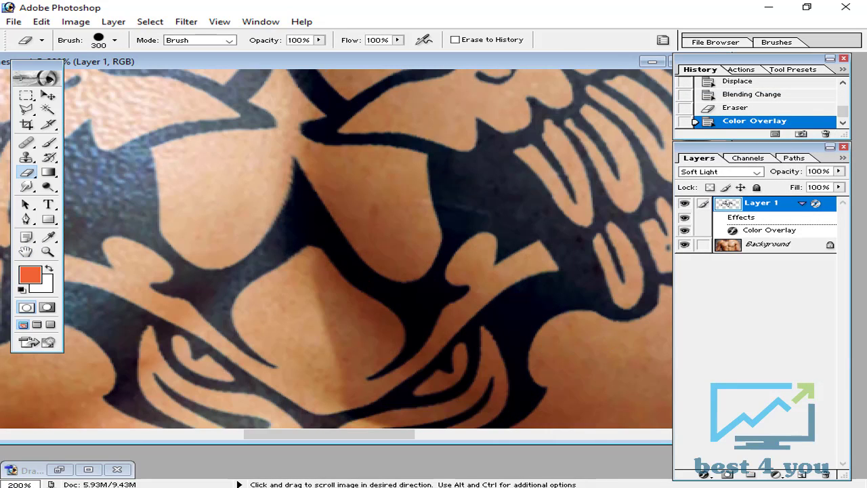
drag(269, 209, 530, 253)
drag(419, 227, 453, 258)
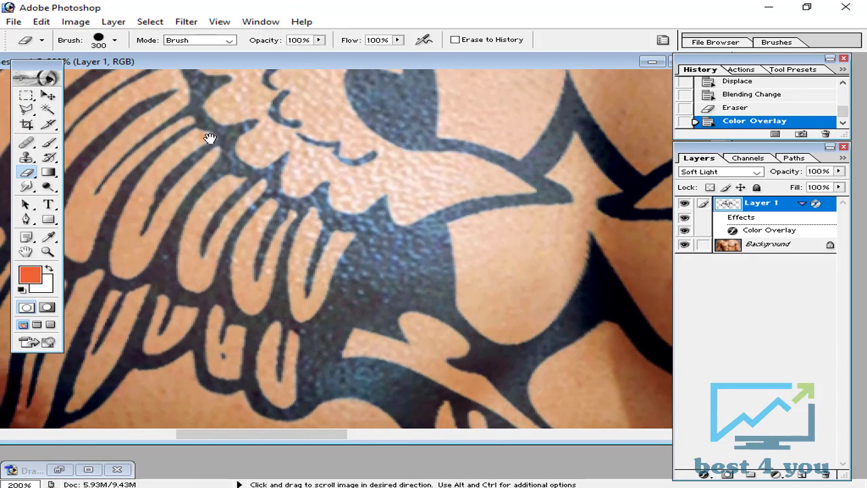
click(736, 174)
click(711, 293)
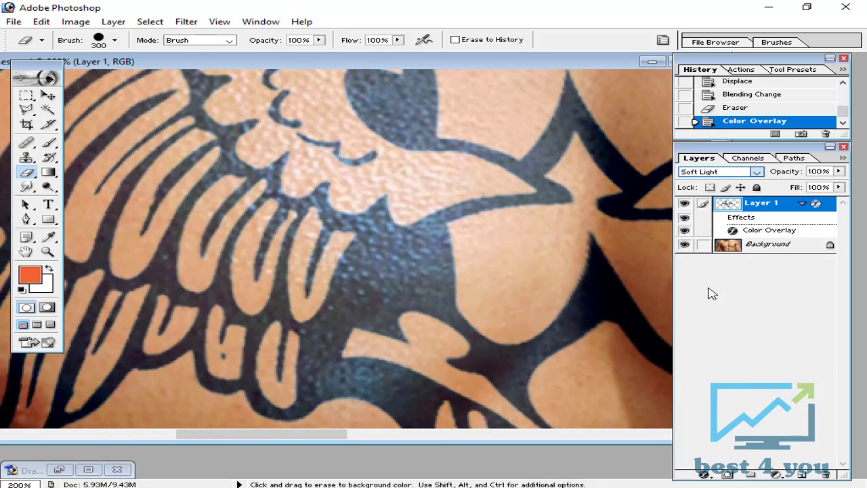
key(Up)
click(719, 173)
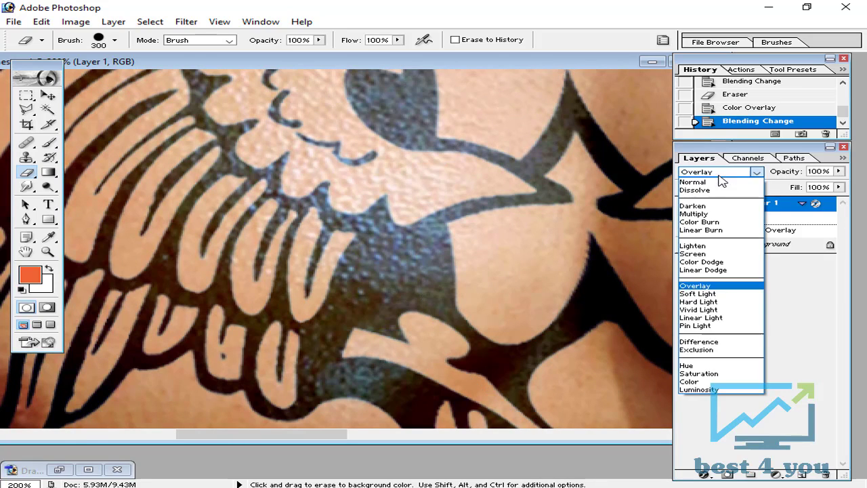
click(722, 294)
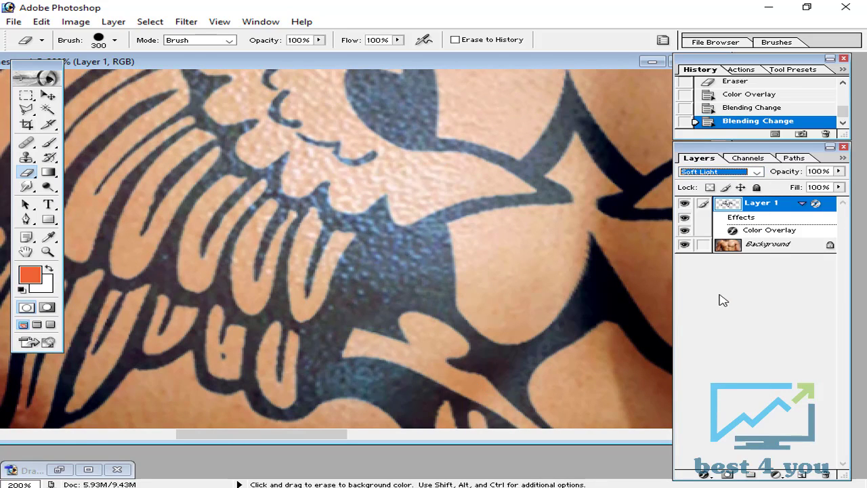
key(ctrl+0)
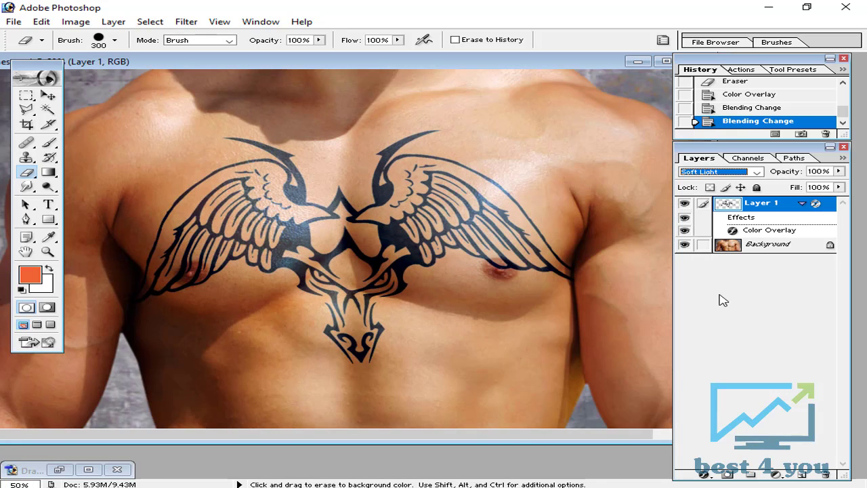
key(ctrl+minus)
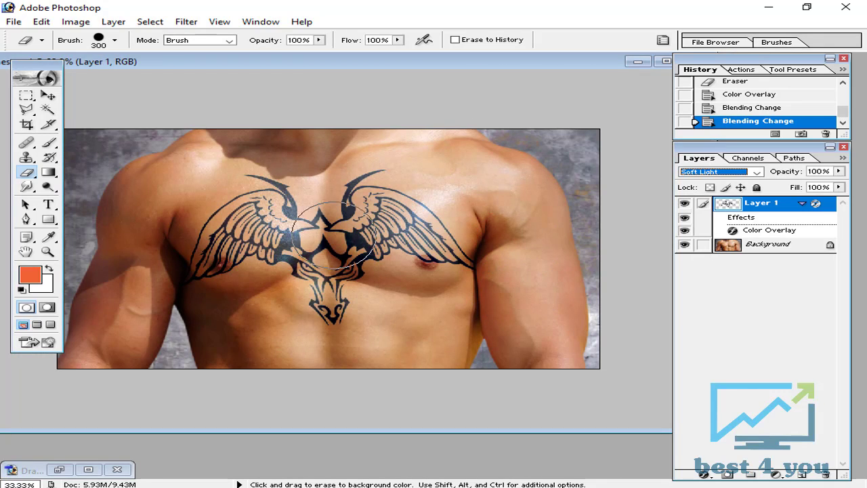
Collapse the tattoo layer's effects list and add an Outer Glow to the layer through its blending options
click(802, 204)
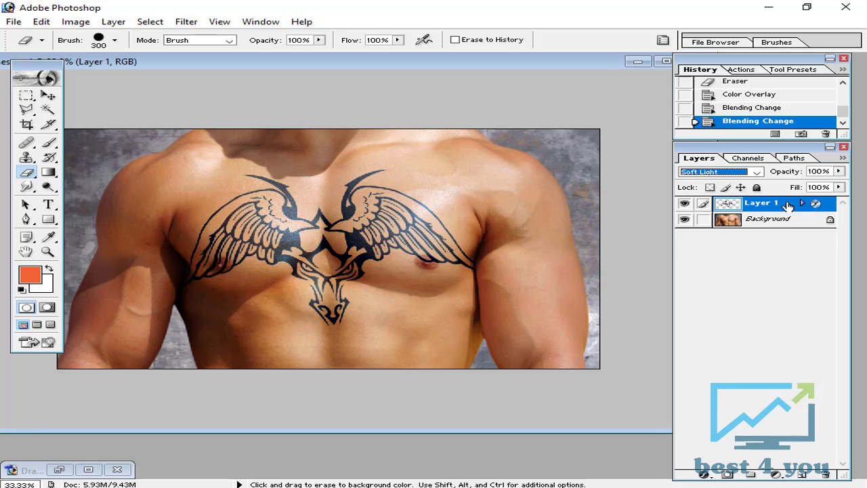
right_click(791, 205)
click(730, 227)
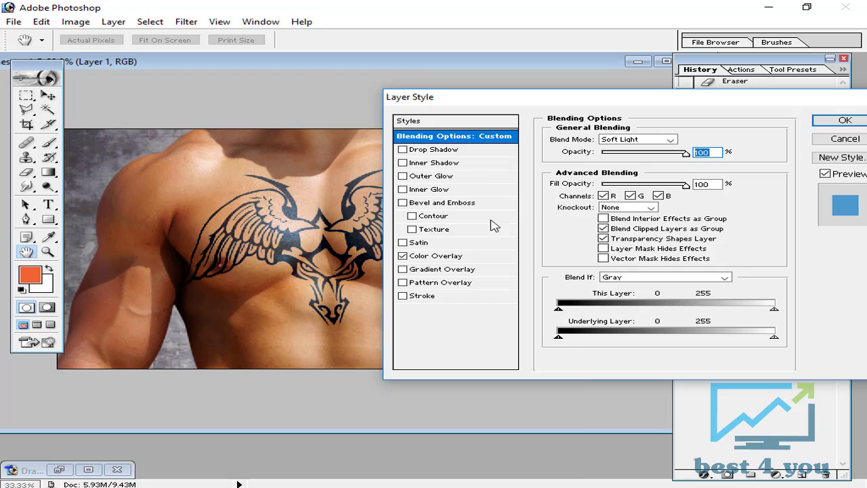
click(420, 177)
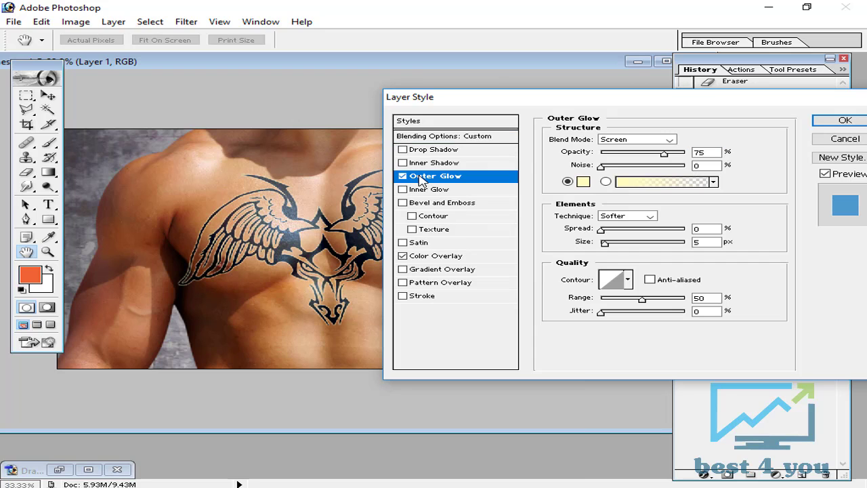
Set the Outer Glow colour to the reddish brown 873A1C sampled from the shaded skin near the armpit
click(582, 179)
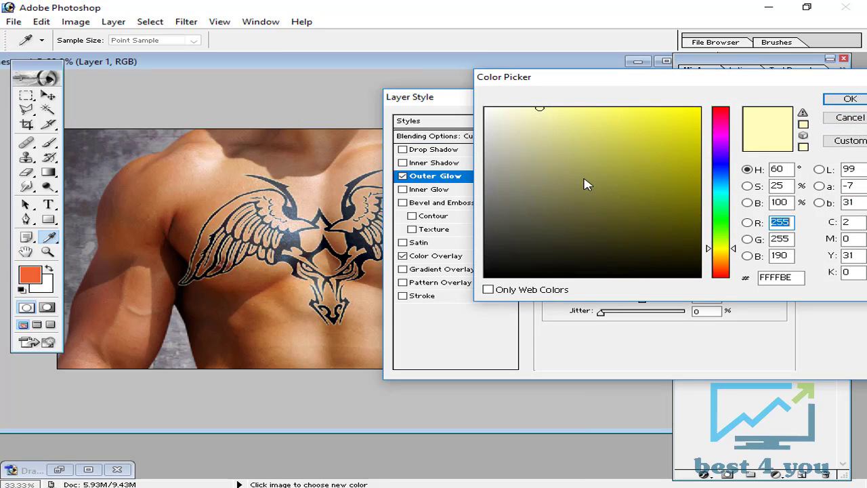
click(210, 294)
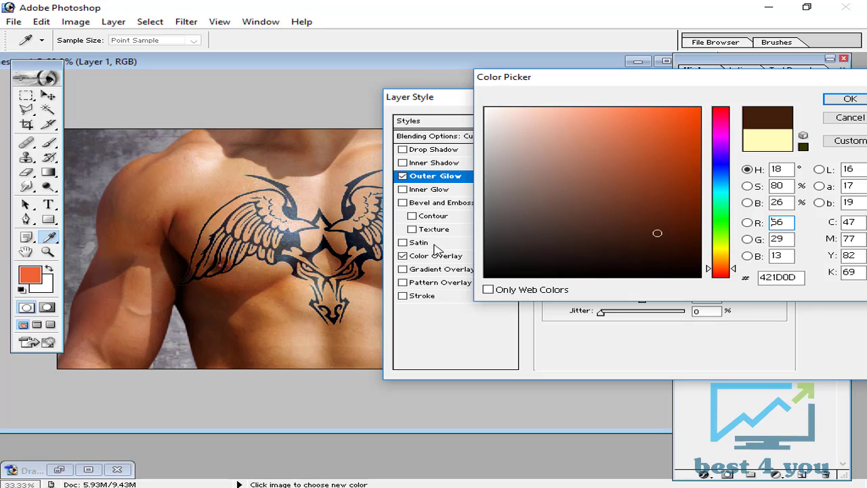
click(183, 225)
click(186, 217)
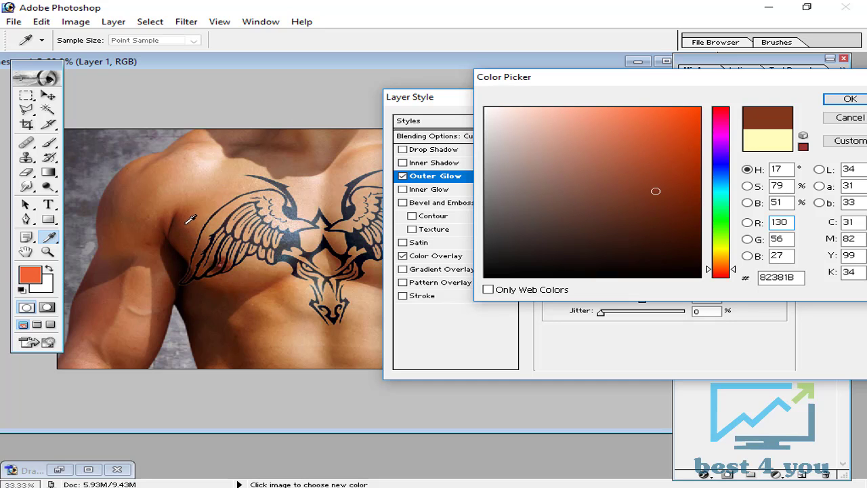
key(ctrl+plus)
key(ctrl+plus)
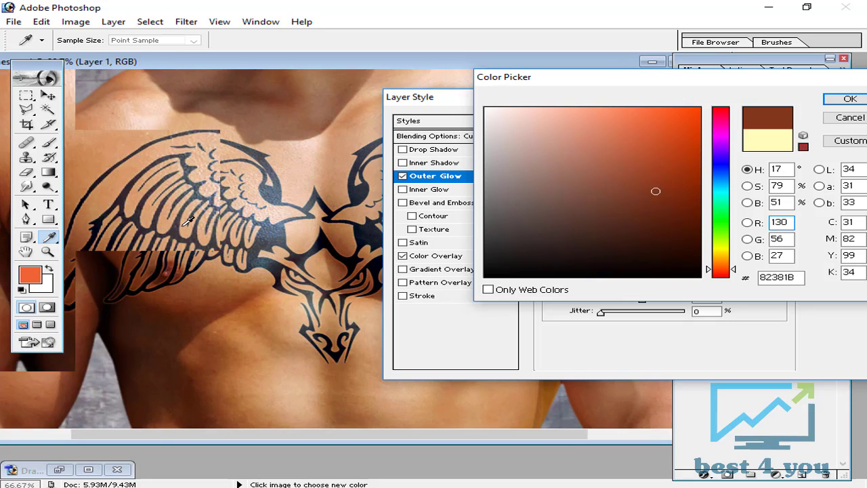
drag(195, 240, 328, 243)
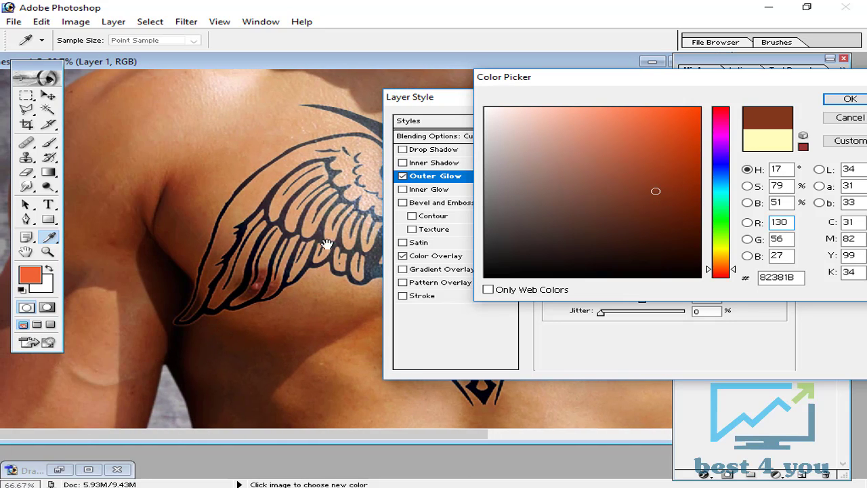
click(184, 186)
key(ctrl+minus)
key(ctrl+minus)
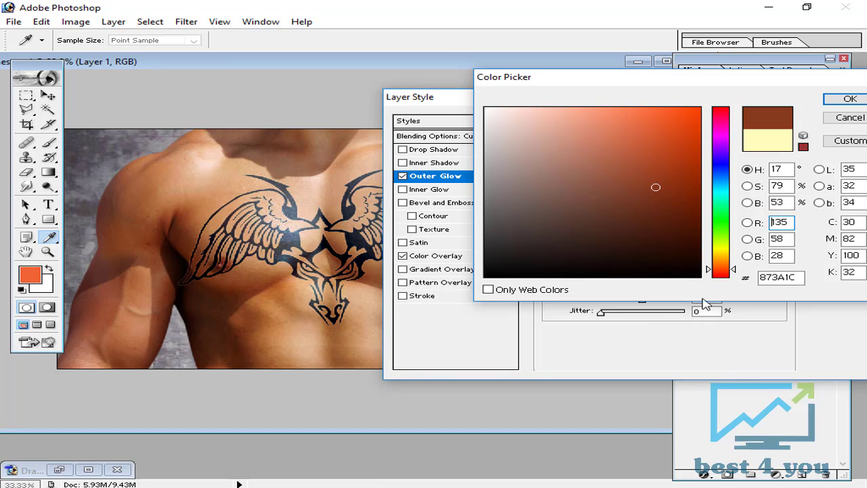
click(846, 99)
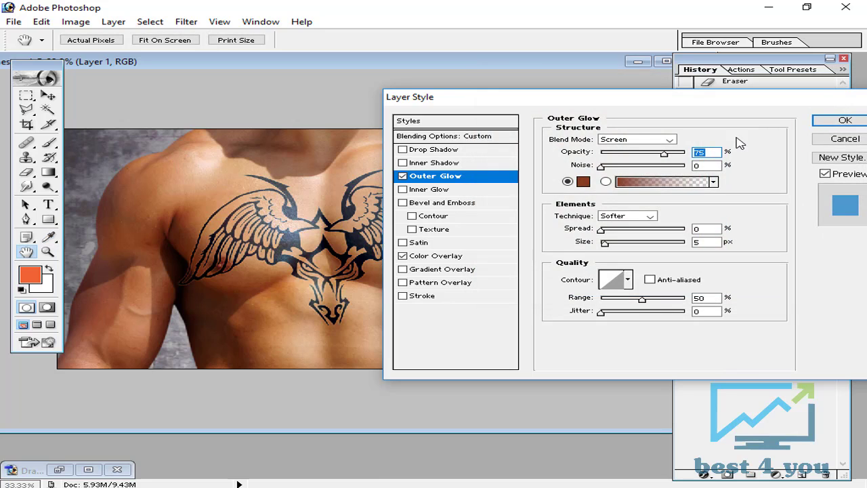
Set the Outer Glow's opacity to 50% and its size to 3 px
click(713, 153)
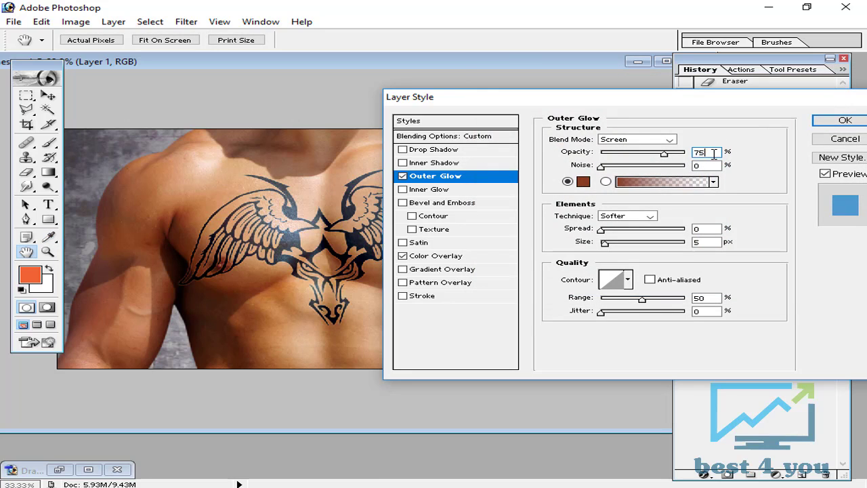
key(BackSpace)
text(50)
double_click(701, 243)
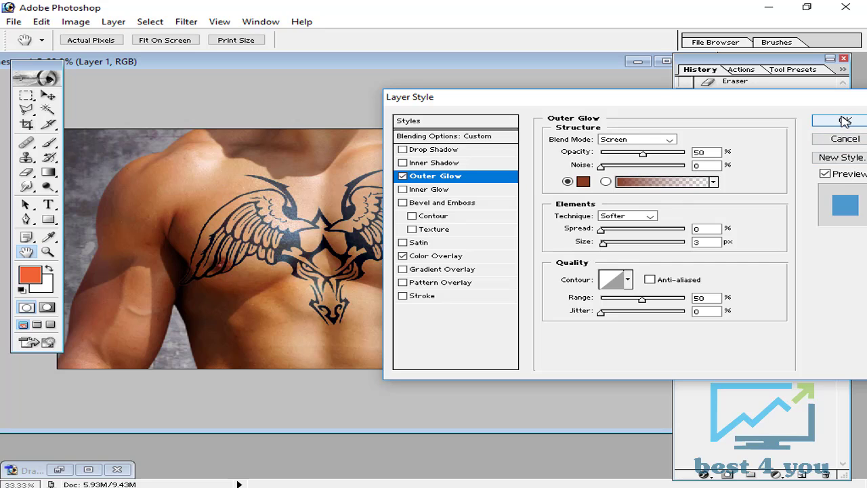
Try the Normal blend mode for the Outer Glow, check the tattoo edges up close, and set the mode to Soft Light
click(670, 140)
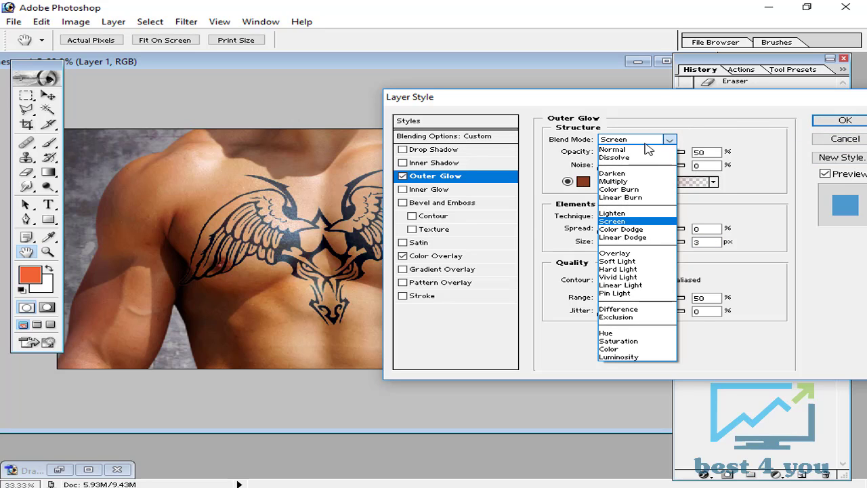
click(641, 150)
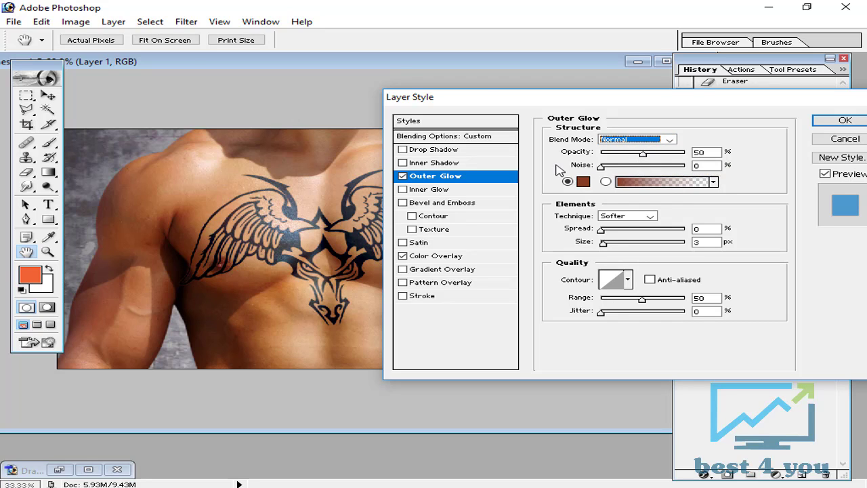
key(ctrl+plus)
key(ctrl+plus)
key(ctrl+plus)
key(ctrl+plus)
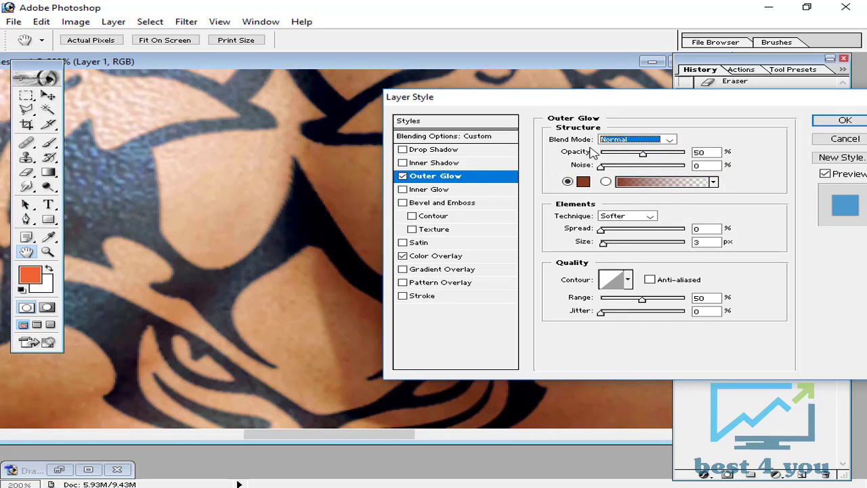
click(642, 140)
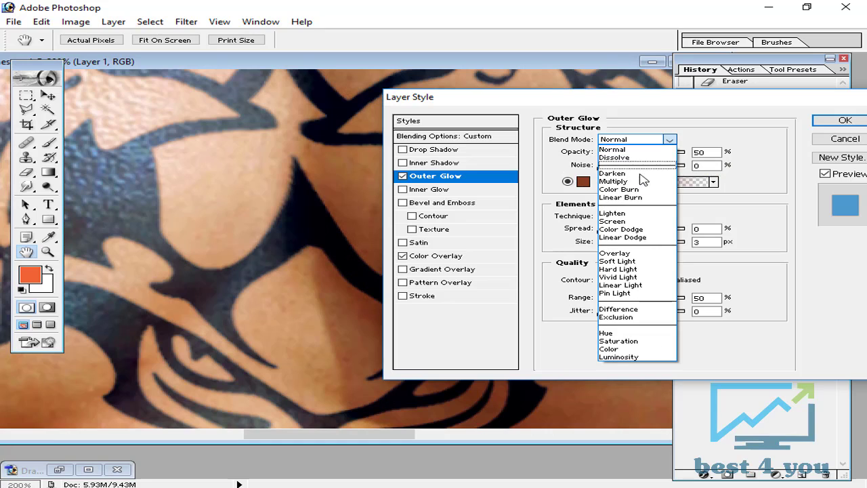
click(625, 261)
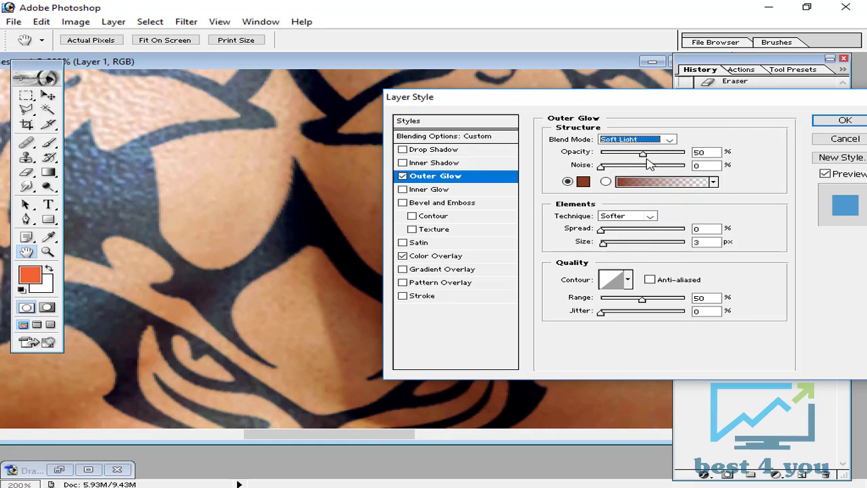
Compare the Outer Glow at 100% opacity, set it back to 50% and apply the layer style
drag(642, 153, 729, 161)
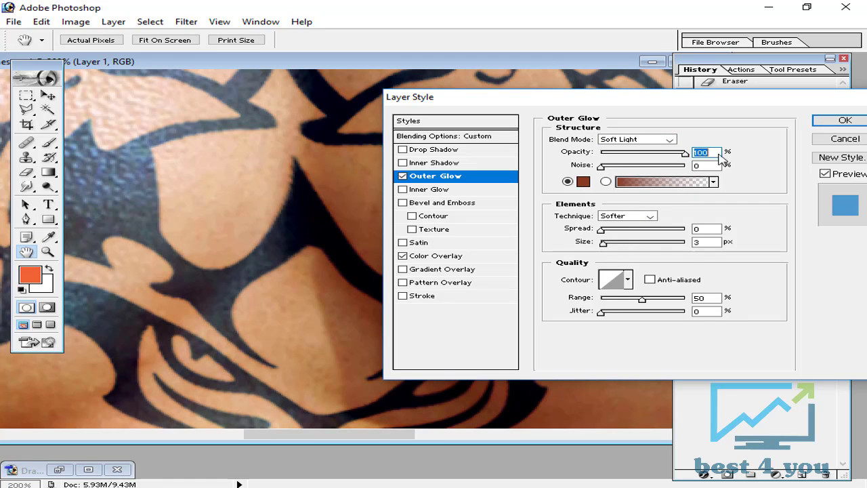
key(ctrl+minus)
key(ctrl+minus)
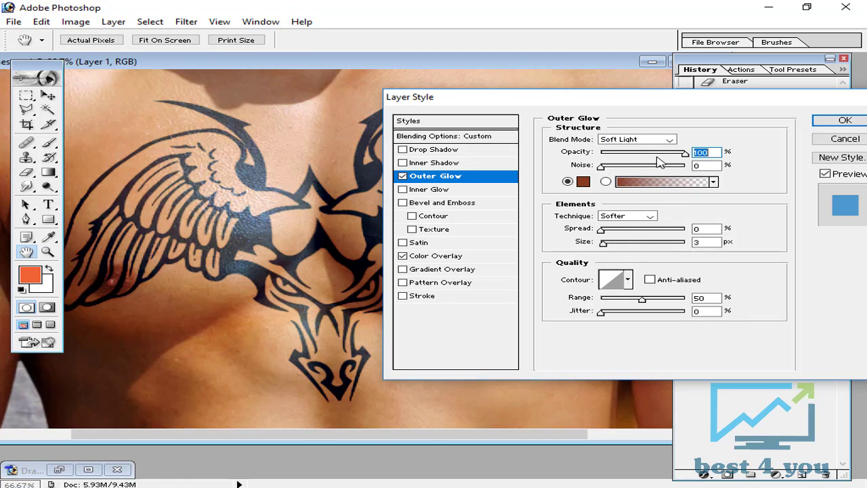
key(ctrl+minus)
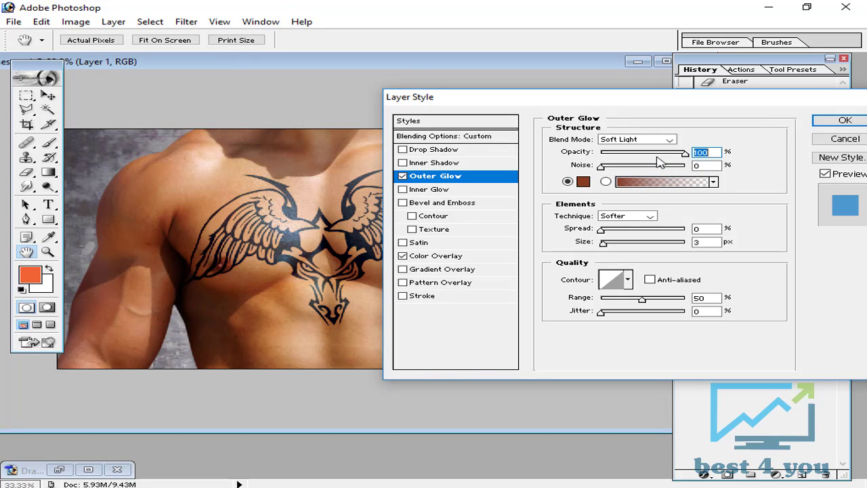
text(50)
click(829, 120)
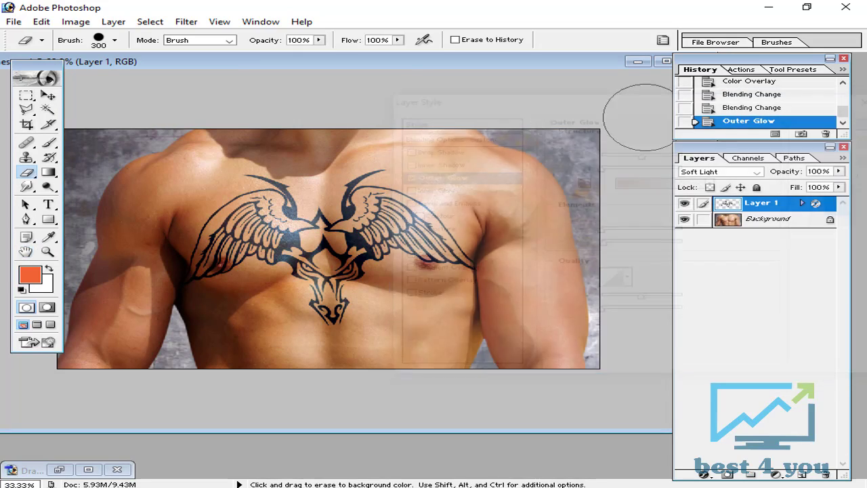
Examine the tattoo's edges and skin texture up close, and check the finished tattoo on the whole chest photo
key(ctrl+plus)
key(ctrl+plus)
key(ctrl+plus)
key(ctrl+plus)
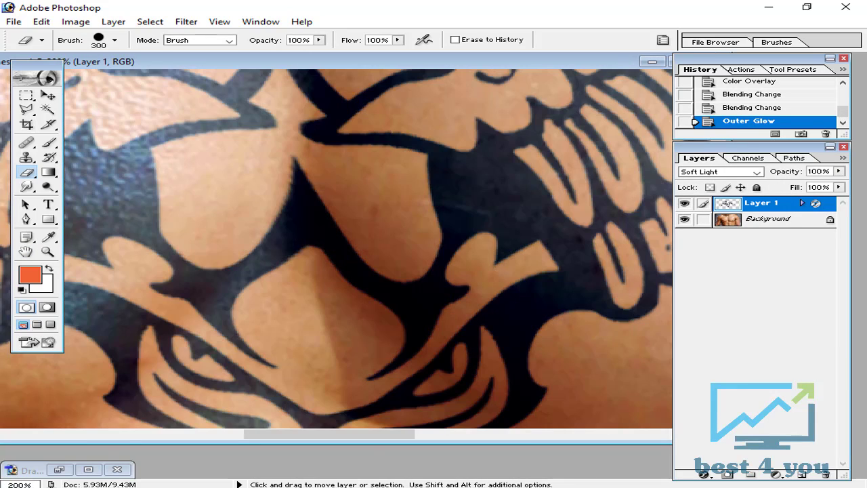
key(ctrl+minus)
key(ctrl+plus)
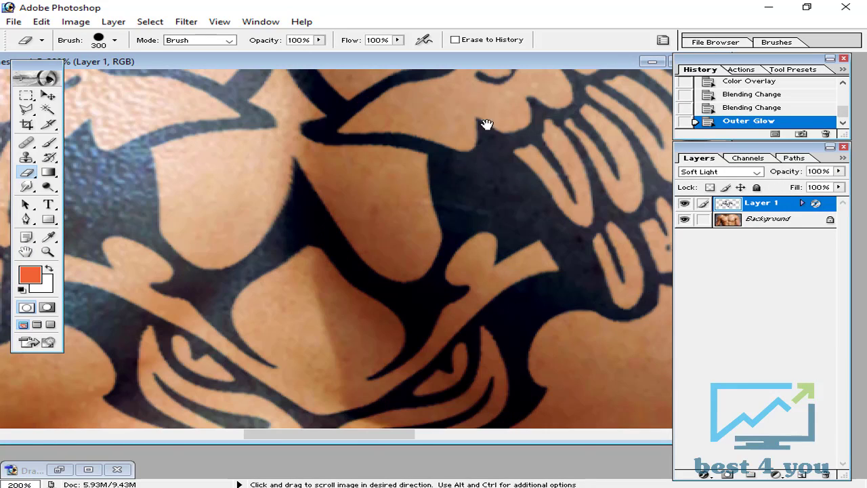
drag(468, 146, 570, 285)
drag(228, 251, 449, 408)
key(ctrl+minus)
key(ctrl+minus)
key(ctrl+minus)
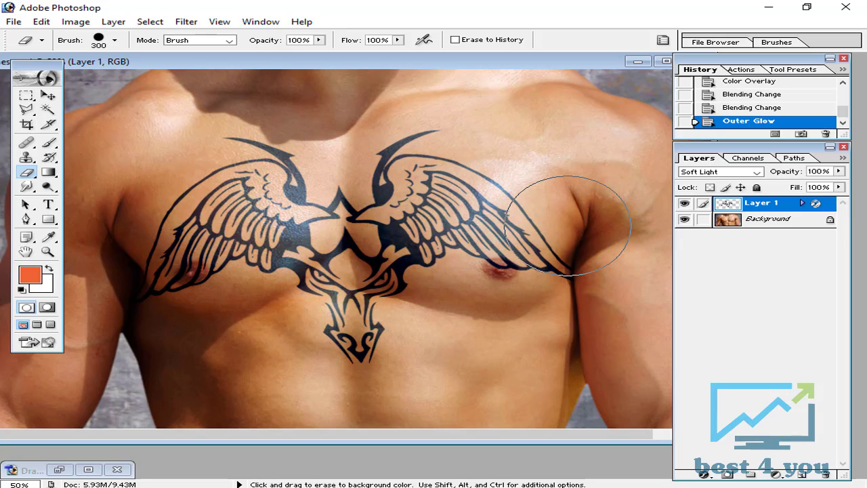
key(ctrl+minus)
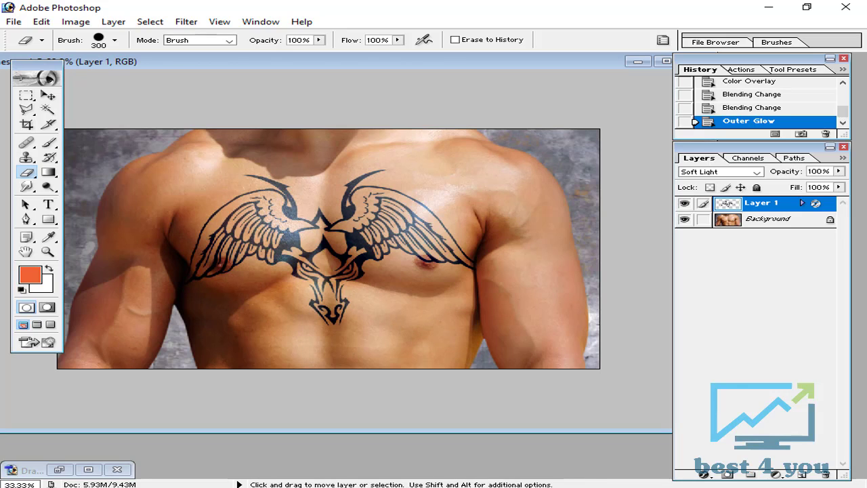
drag(381, 62, 404, 65)
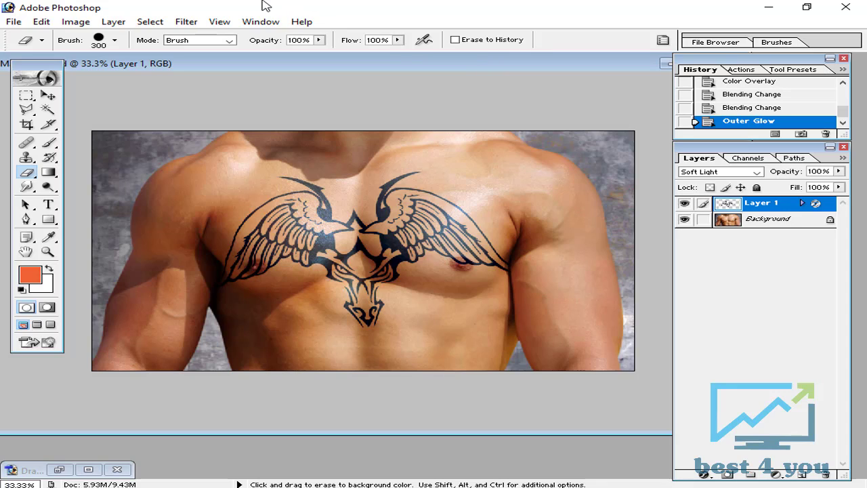
drag(184, 72, 186, 88)
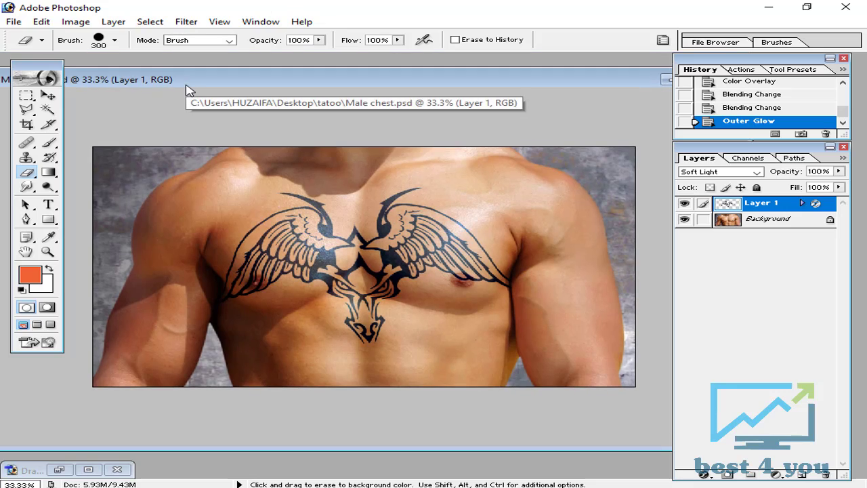